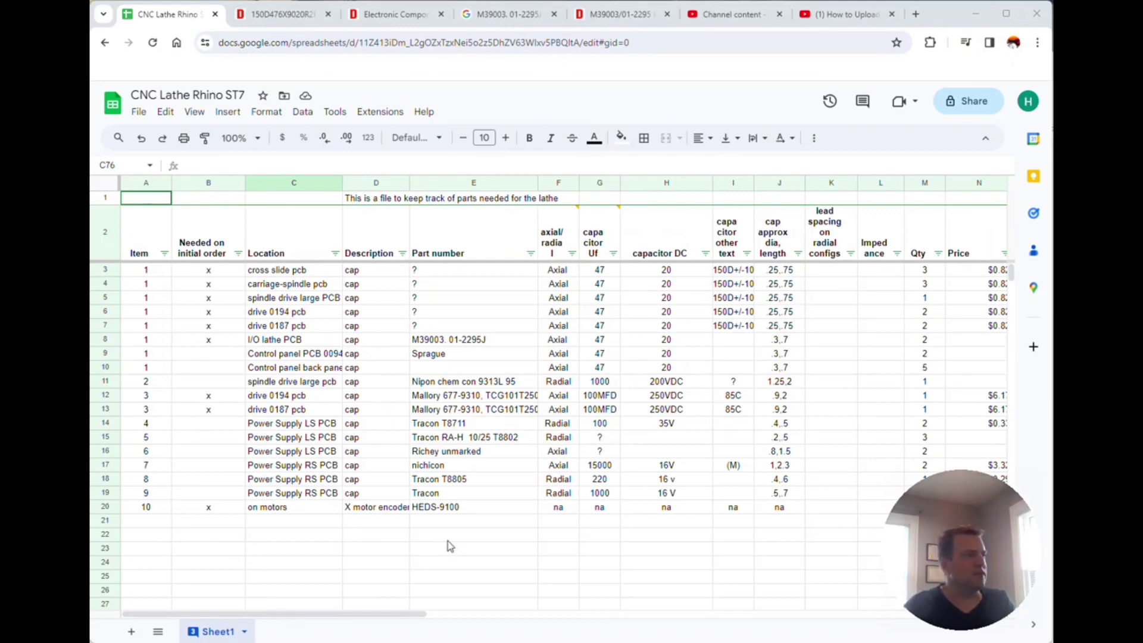
Step: Review the parts list's Description column, the motor encoder row and the two item 3 drive capacitor rows
left_click_drag(375, 270, 384, 490)
left_click(378, 509)
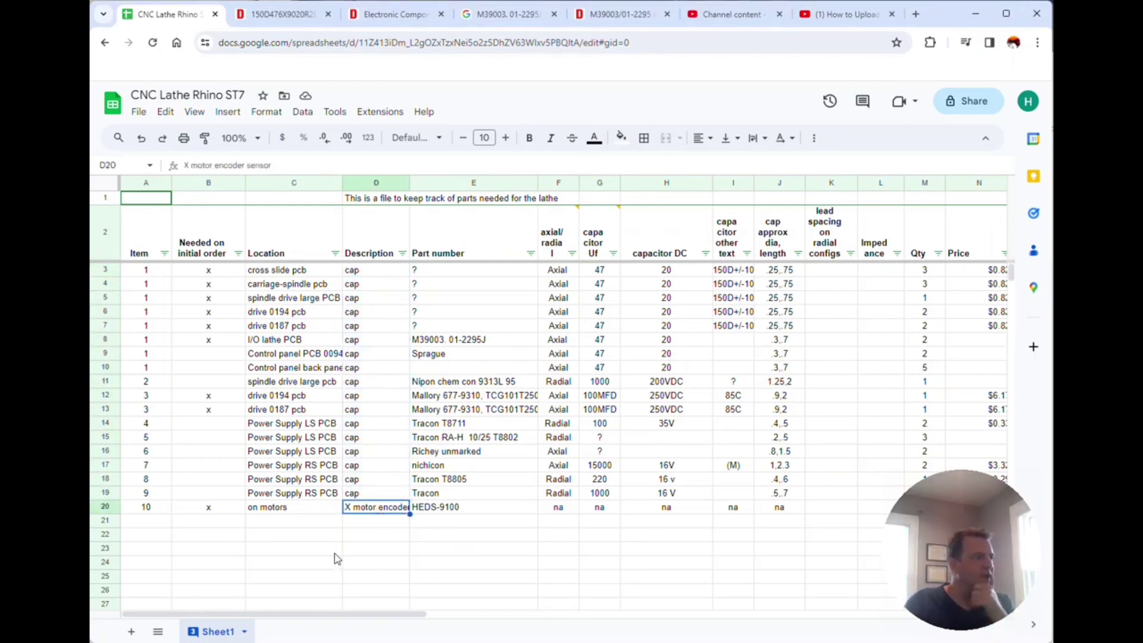
left_click(105, 506)
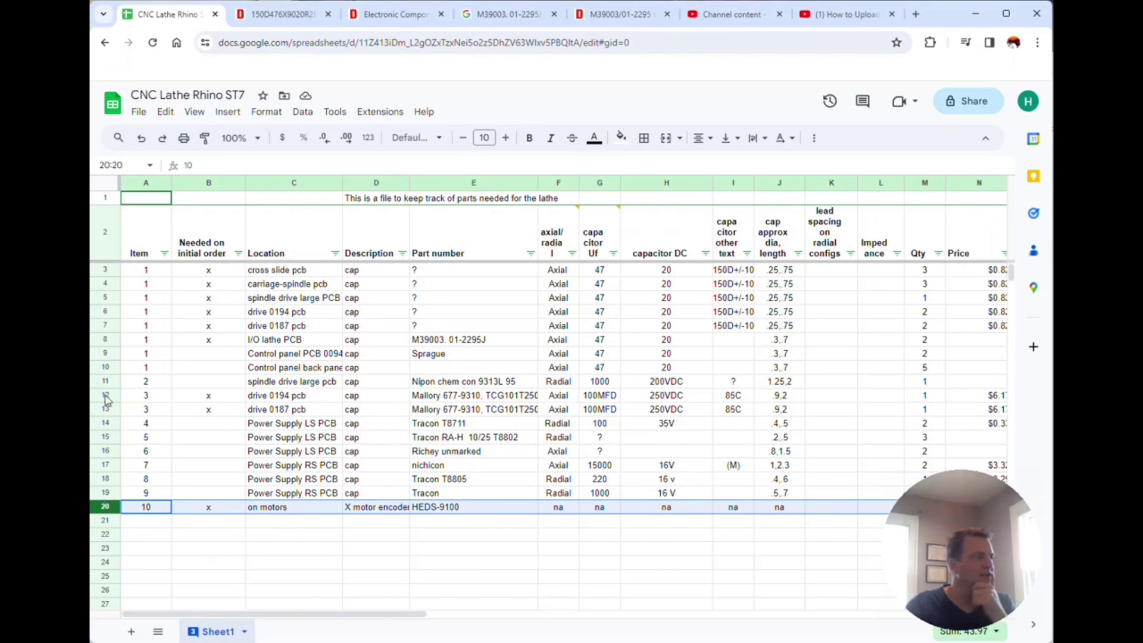
left_click_drag(106, 396, 98, 409)
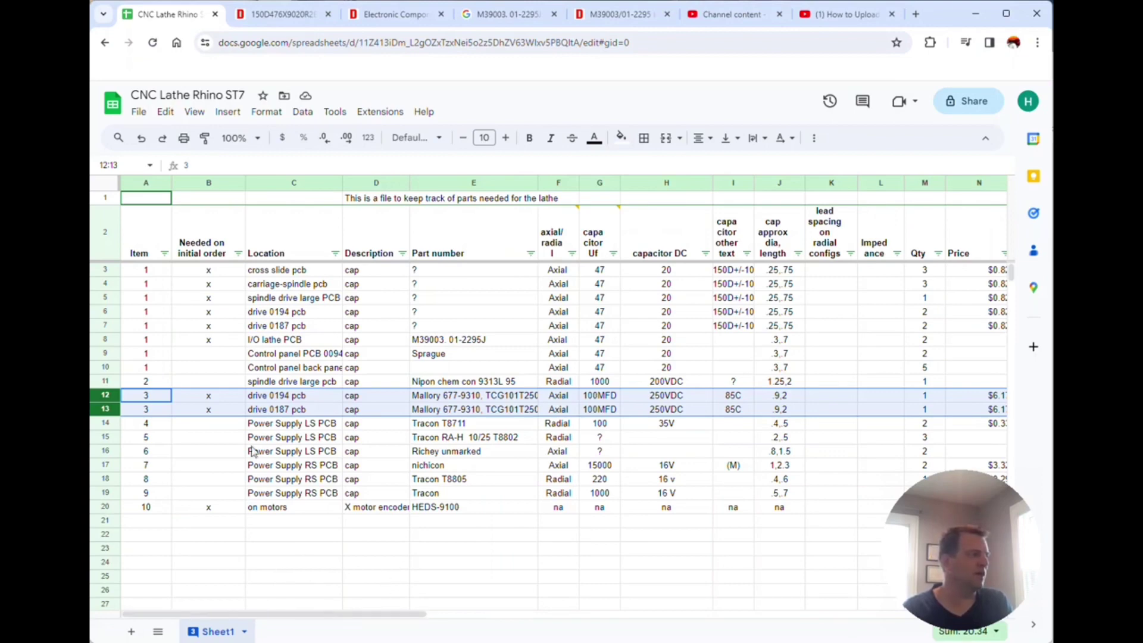
left_click(216, 355)
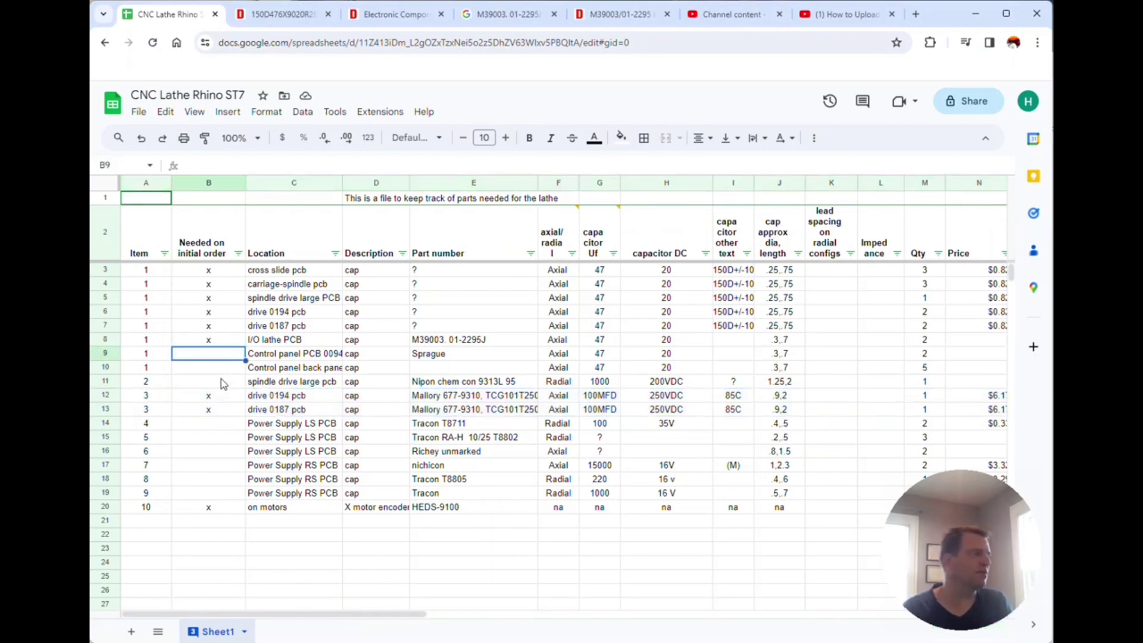
Step: Filter the Item column to show only item 1 and check those rows' price and Digikey link
left_click(239, 254)
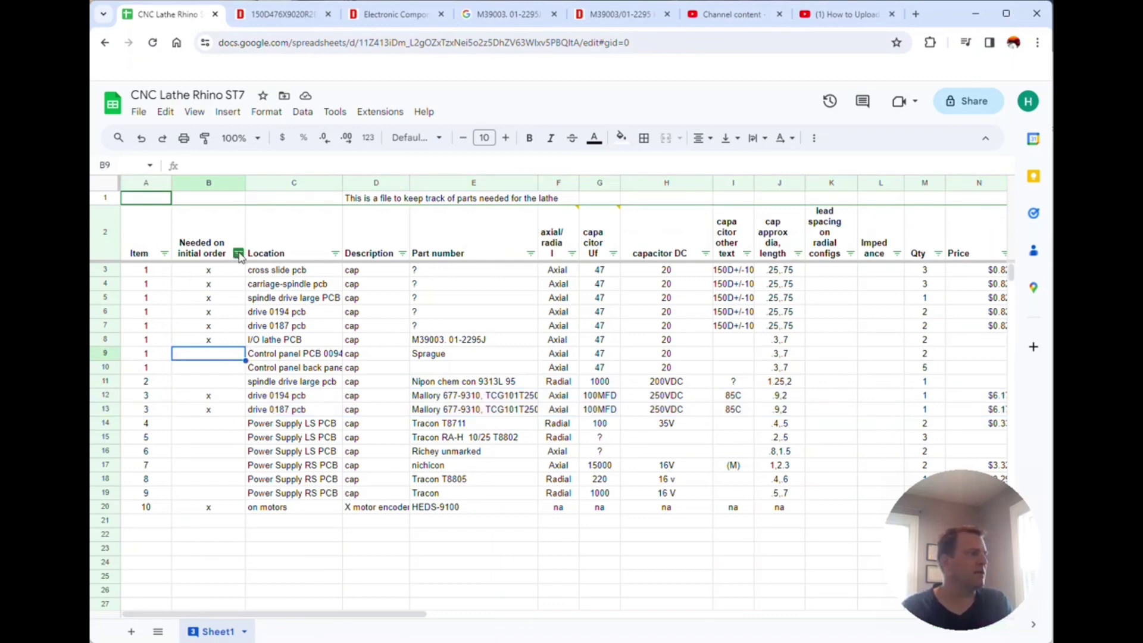
left_click(164, 254)
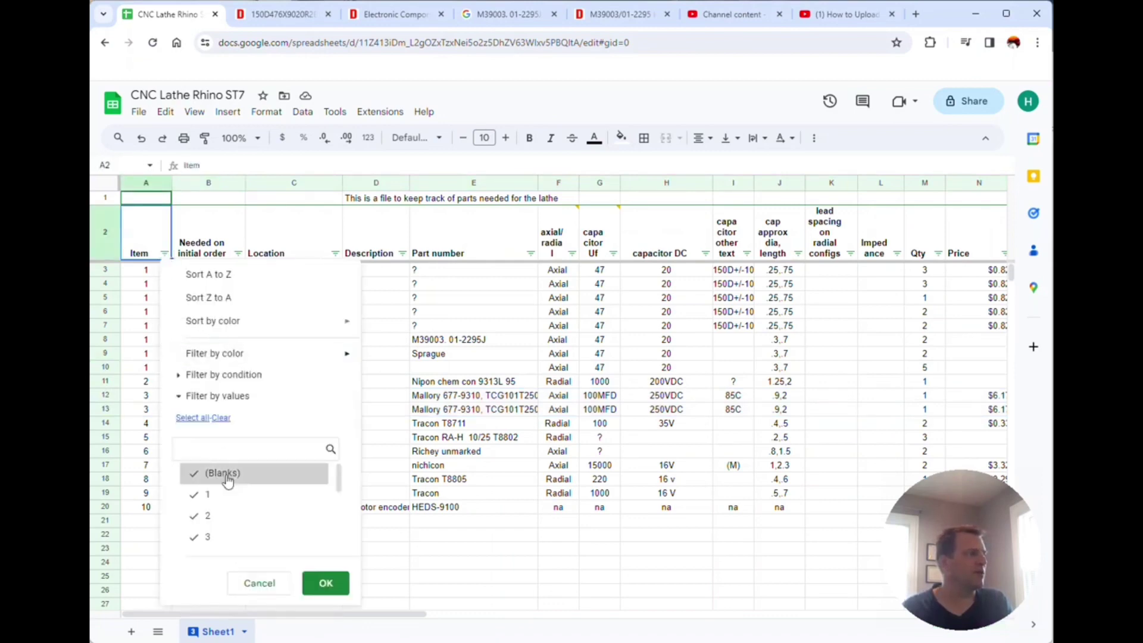
left_click(220, 418)
left_click(200, 494)
left_click(325, 583)
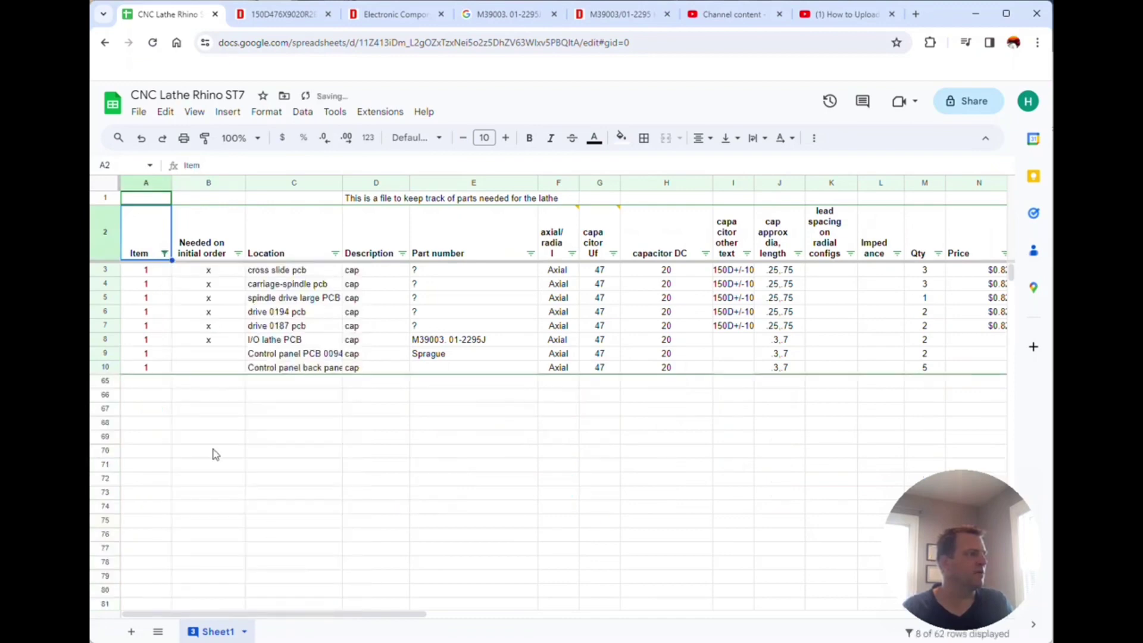
left_click(348, 452)
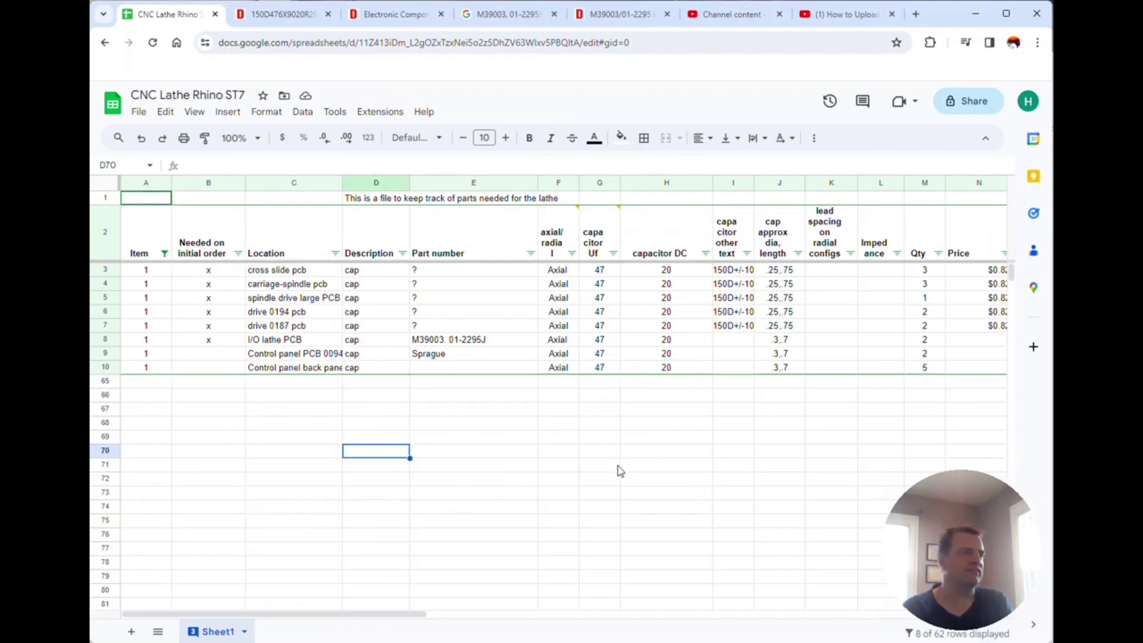
left_click_drag(347, 613, 423, 618)
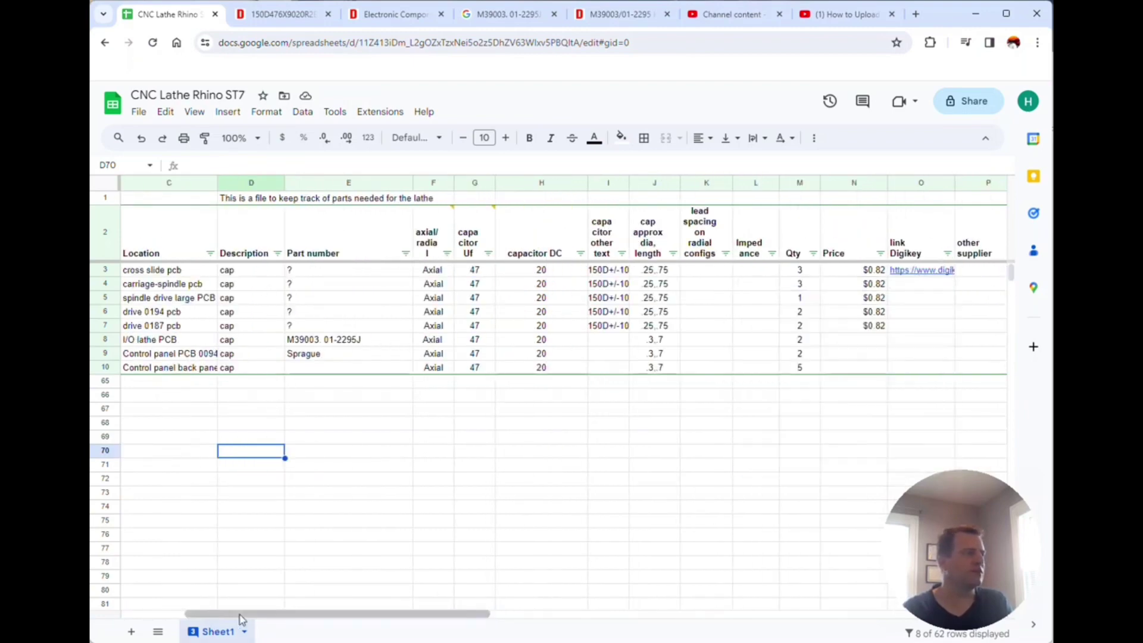
left_click_drag(240, 615, 177, 616)
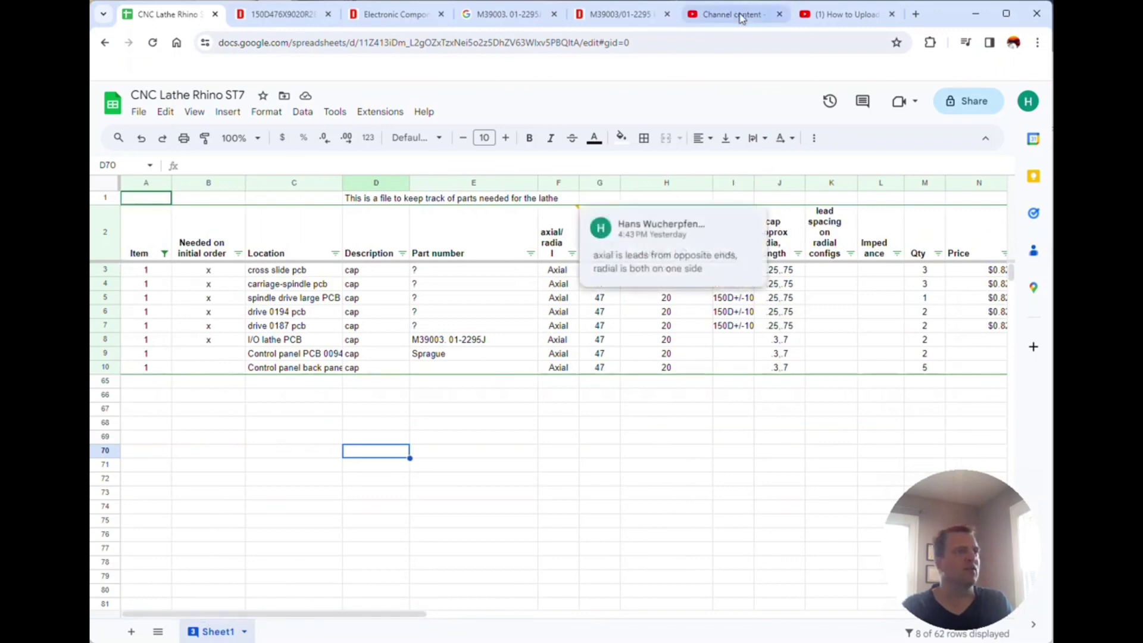
Step: Switch to the DigiKey page for the KEMET M39003/01-2295 capacitor and review its product details and attributes
left_click(616, 14)
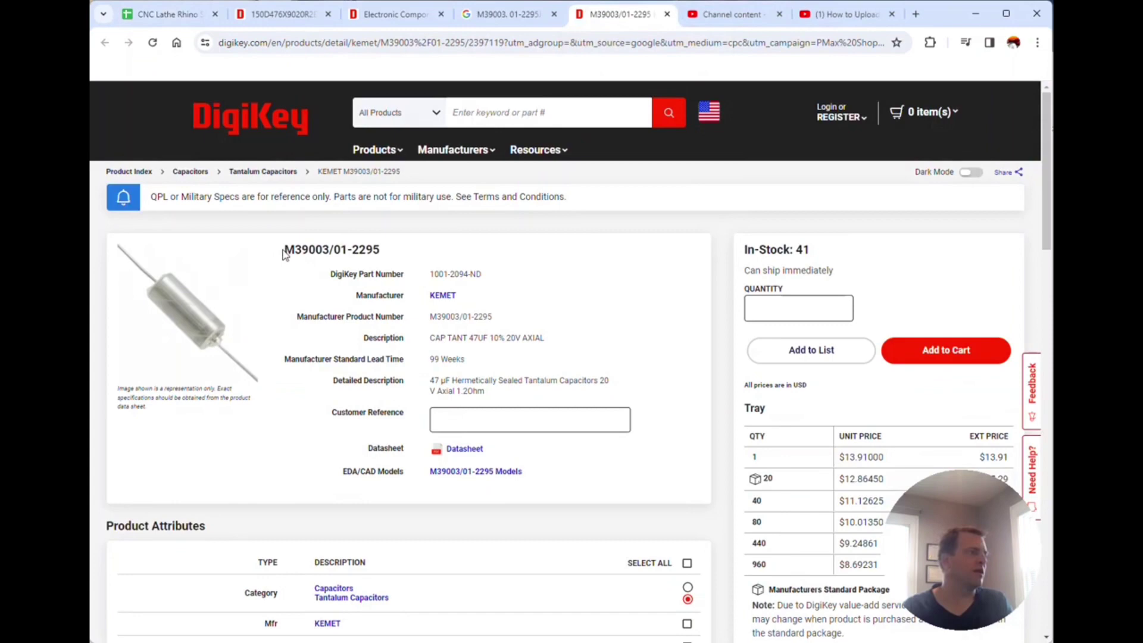
left_click_drag(284, 250, 622, 274)
left_click(564, 275)
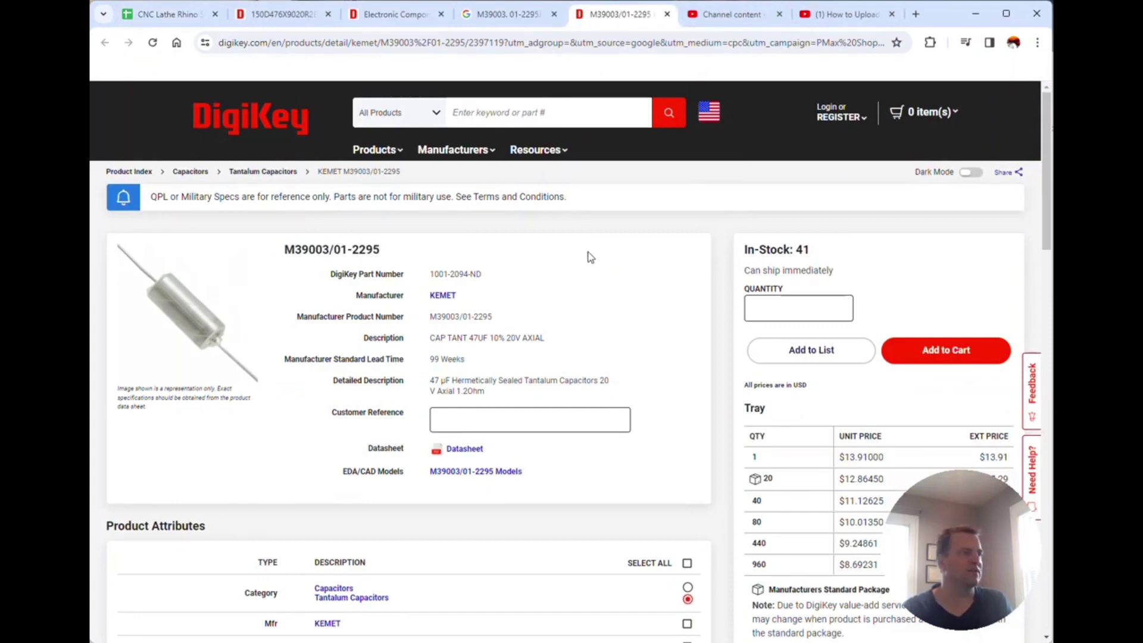
scroll(893, 405, "down", 1)
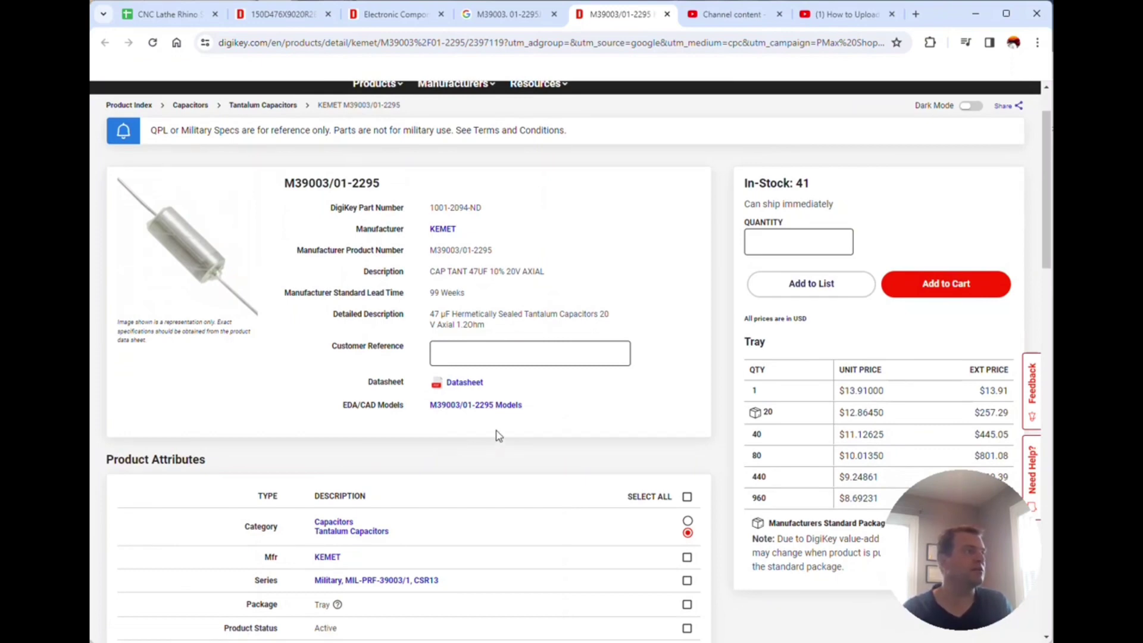
scroll(554, 476, "down", 2)
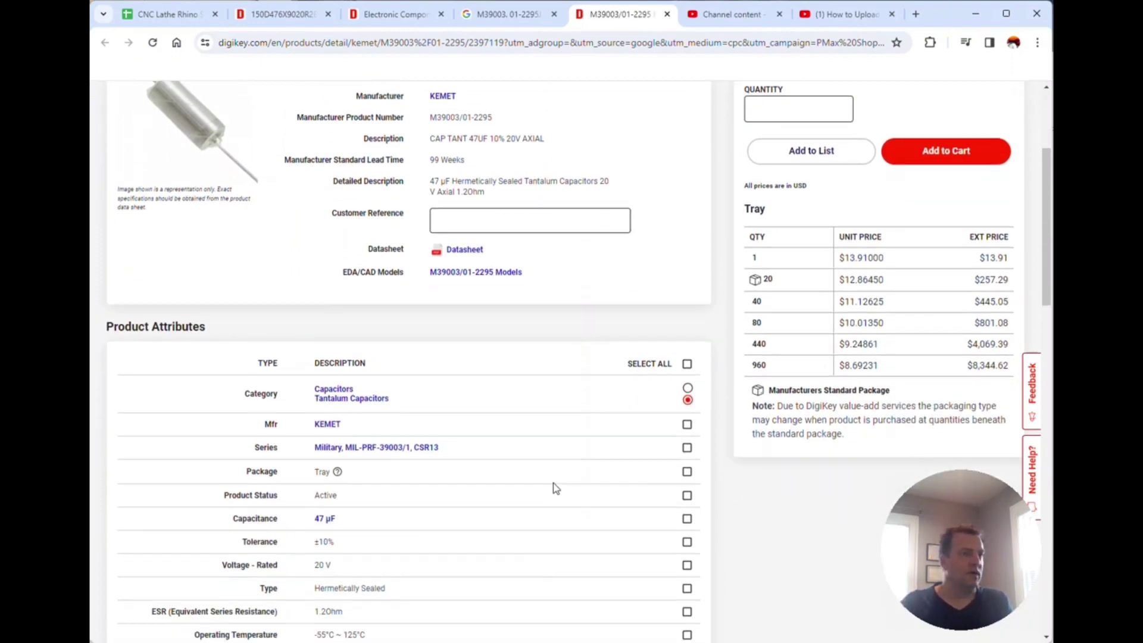
scroll(547, 470, "up", 3)
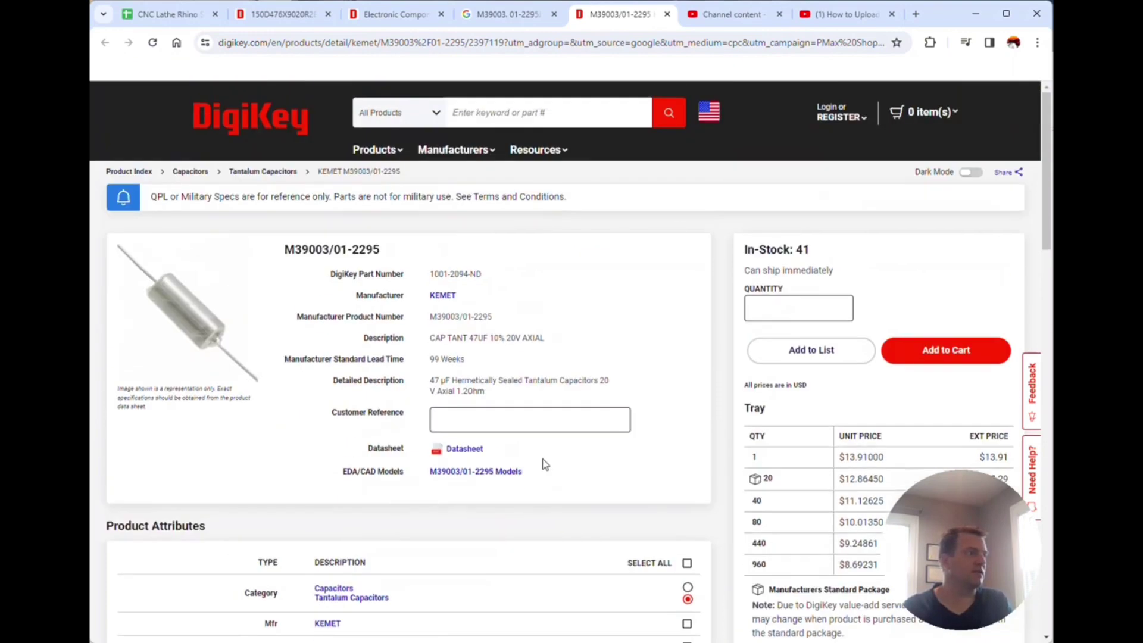
Step: Compare the Vishay Sprague 150D476X9020R2B product page with the KEMET M39003/01-2295 details, price tiers and attributes
left_click(292, 14)
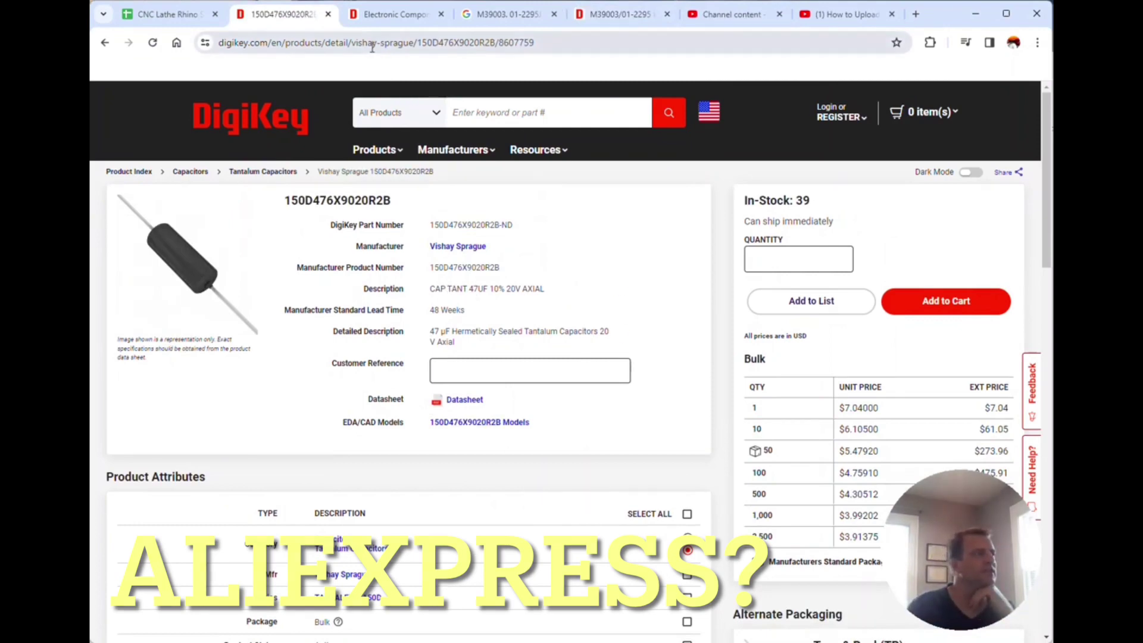
left_click(601, 18)
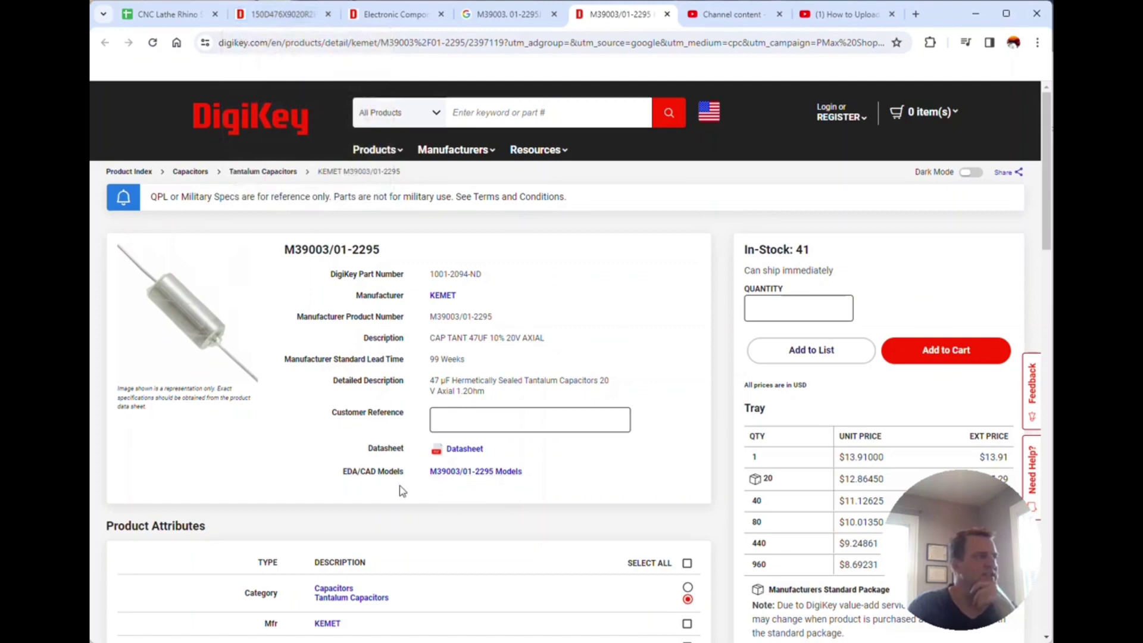
scroll(398, 484, "down", 2)
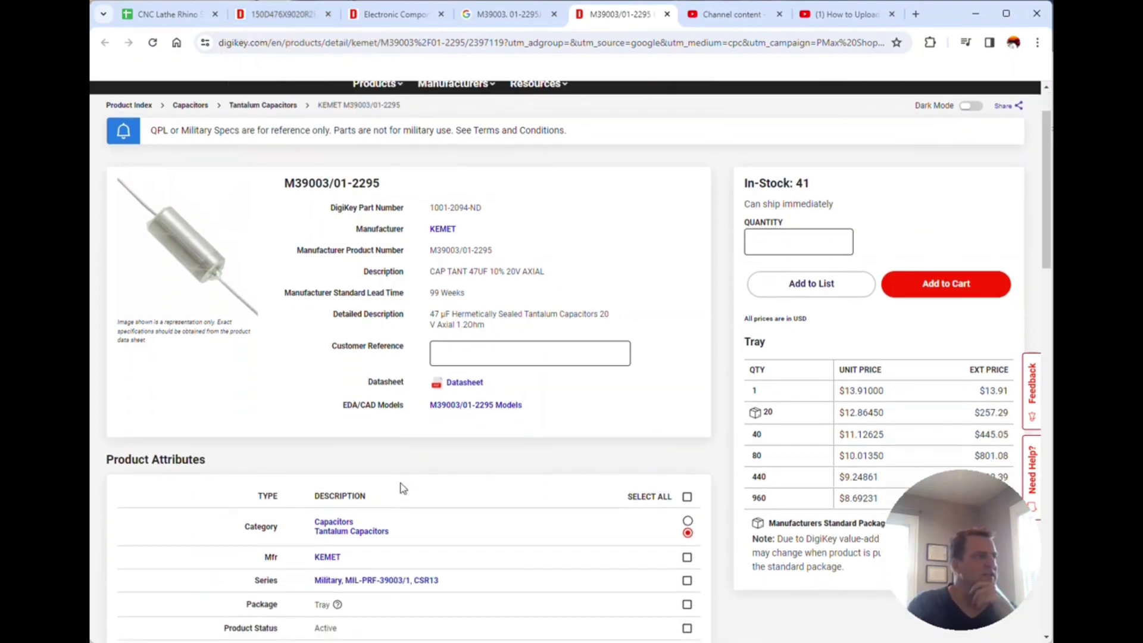
scroll(401, 540, "down", 1)
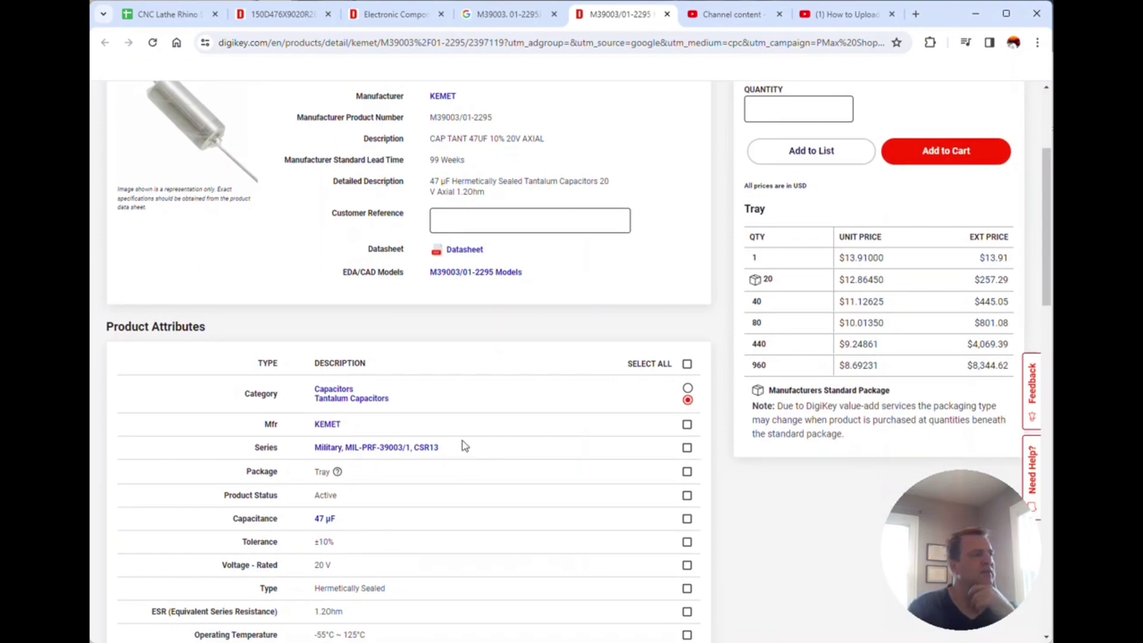
scroll(466, 443, "up", 3)
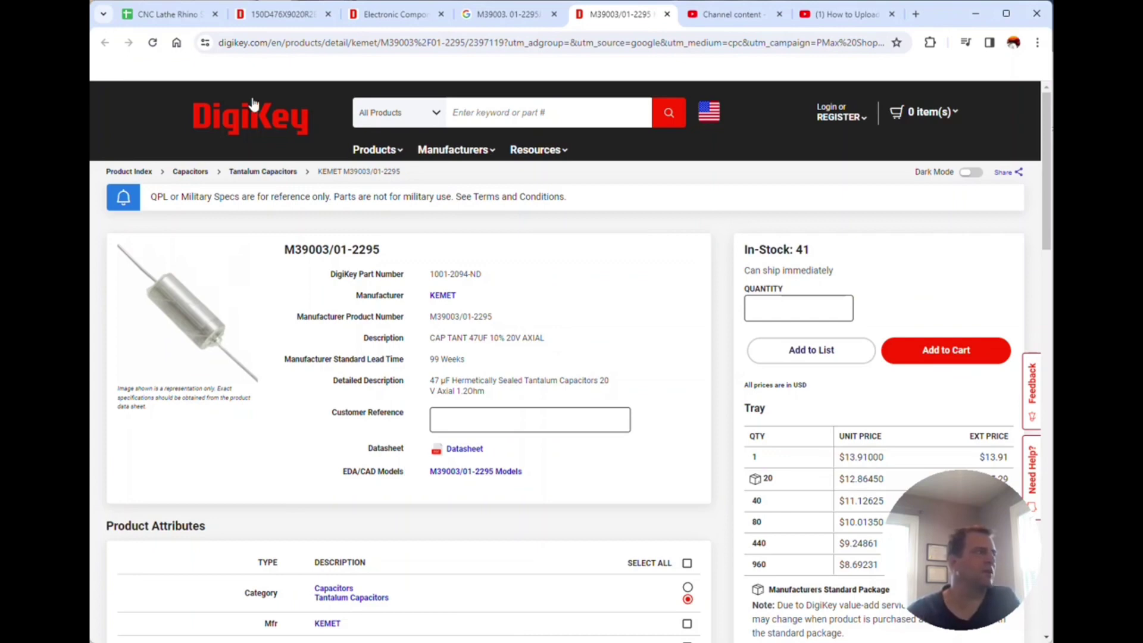
Step: Return to the parts spreadsheet and total the item 1 quantities, first for M3:M8 and again for M3:M10
left_click(155, 13)
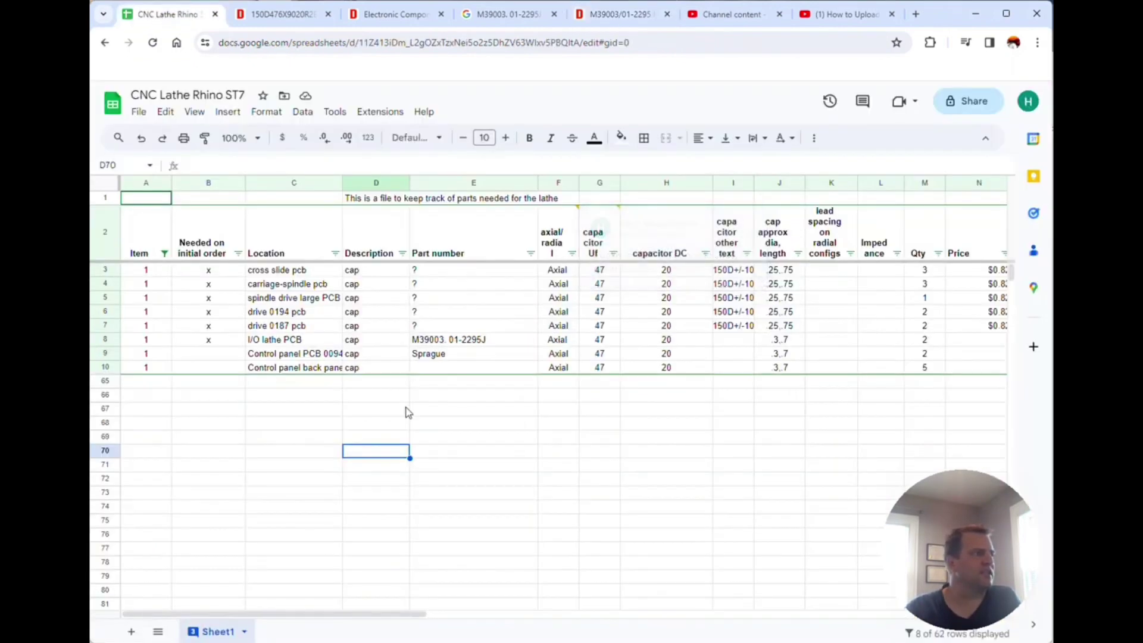
left_click(416, 423)
left_click_drag(933, 272, 924, 348)
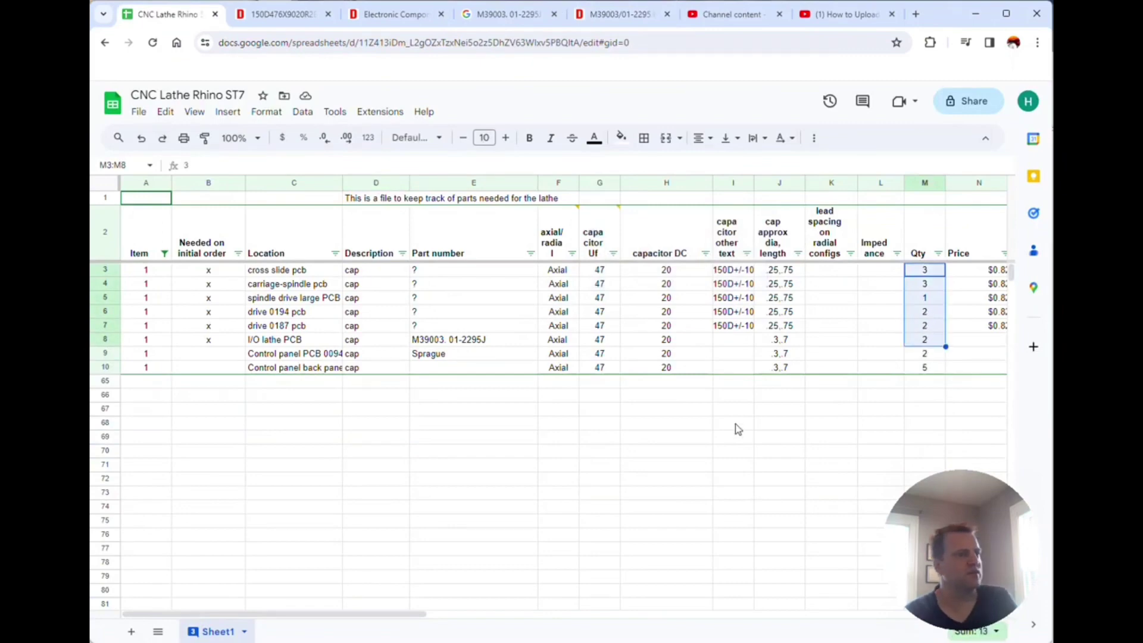
left_click(920, 410)
left_click_drag(933, 269, 930, 367)
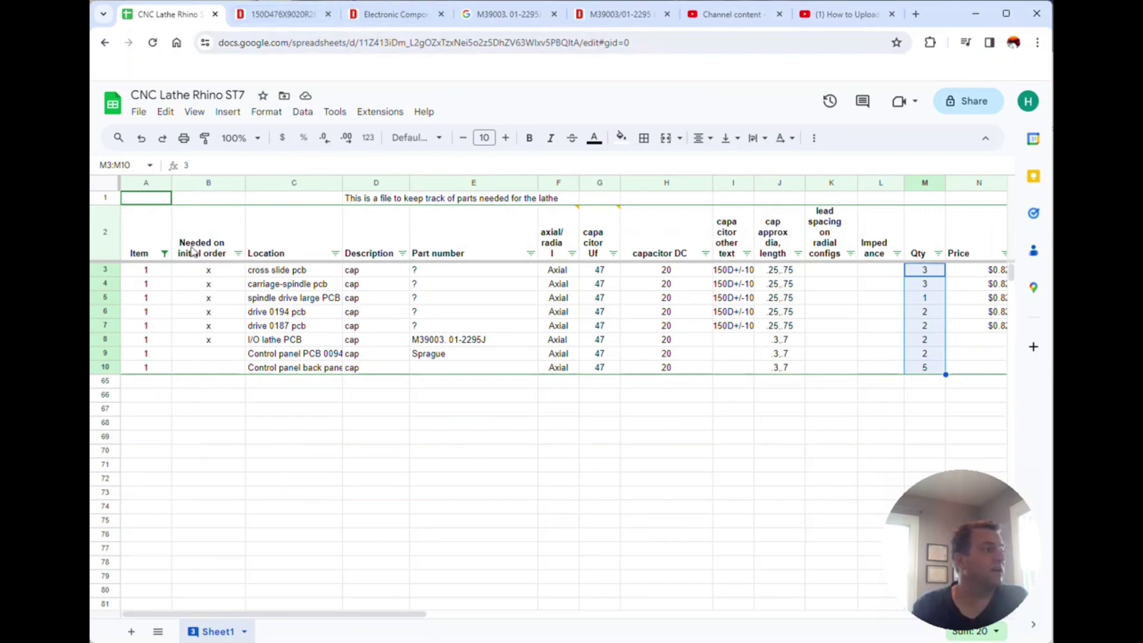
Step: Clear the Item column filter so that all values are shown again
left_click(163, 254)
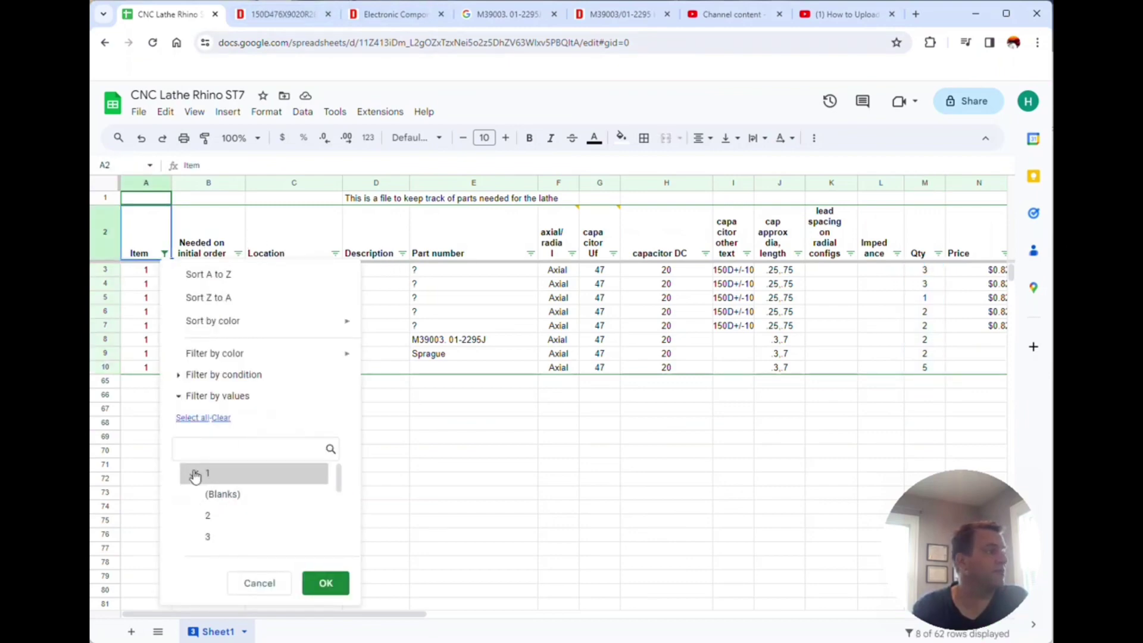
left_click(190, 417)
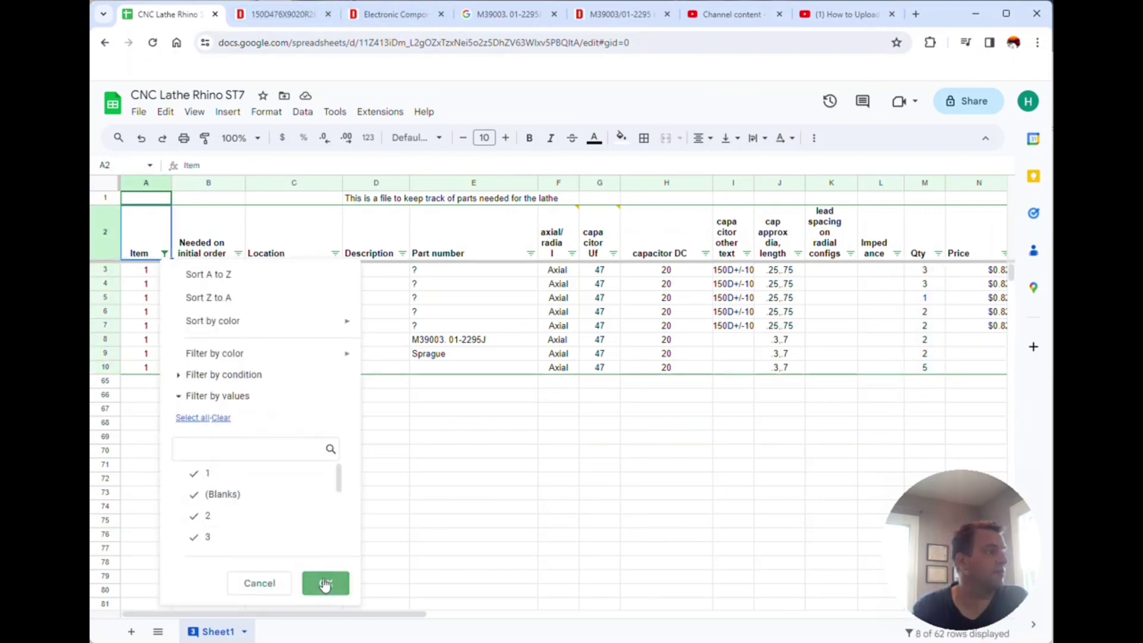
left_click(324, 582)
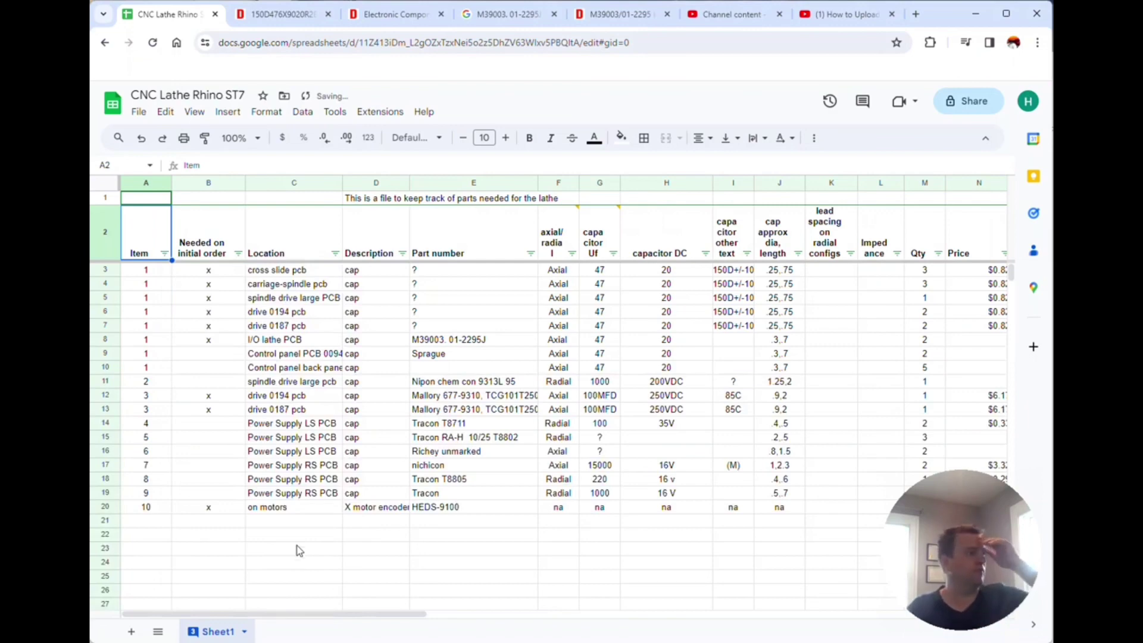
Step: Check the drive 0194 pcb capacitor's part number and capacitance, and open the DigiKey link from its row
left_click(198, 395)
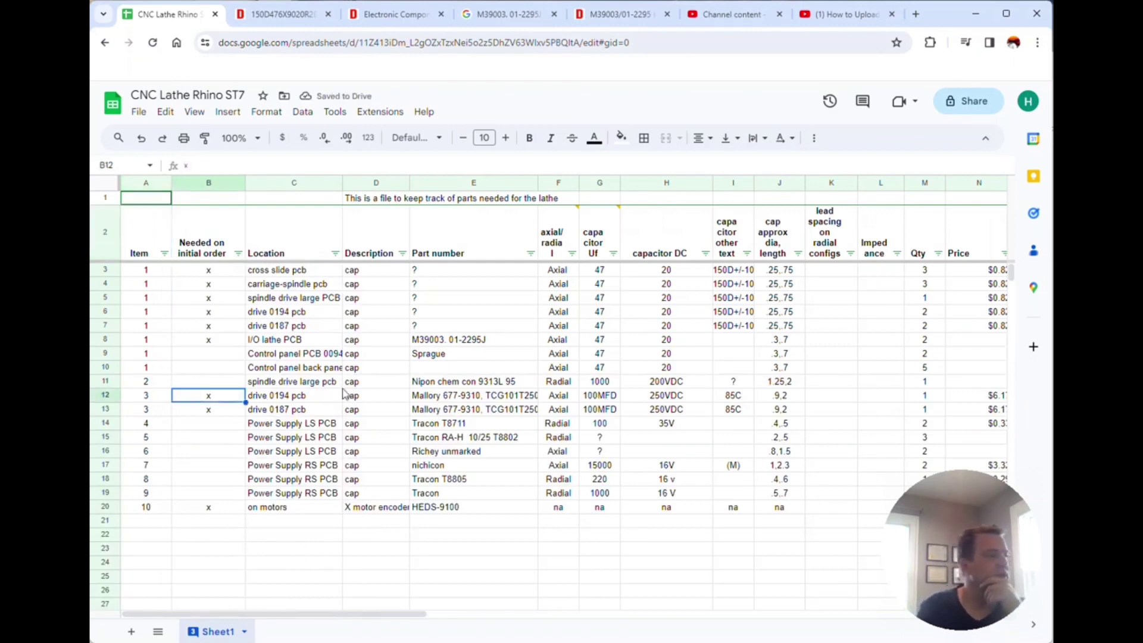
left_click(515, 397)
left_click(600, 397)
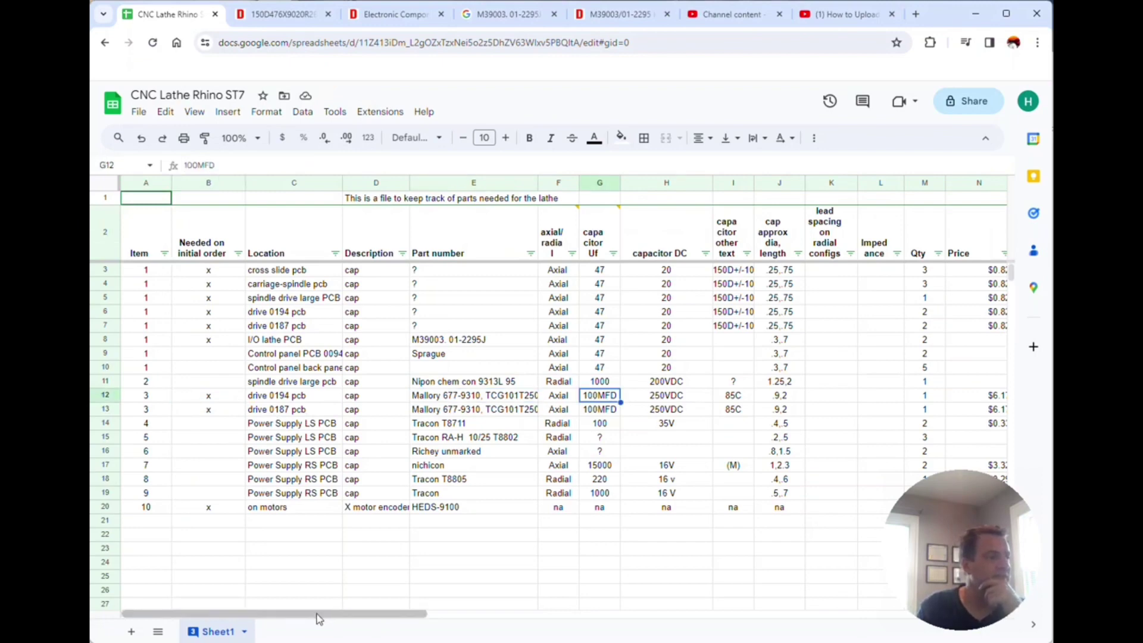
left_click_drag(320, 613, 409, 607)
left_click(811, 397)
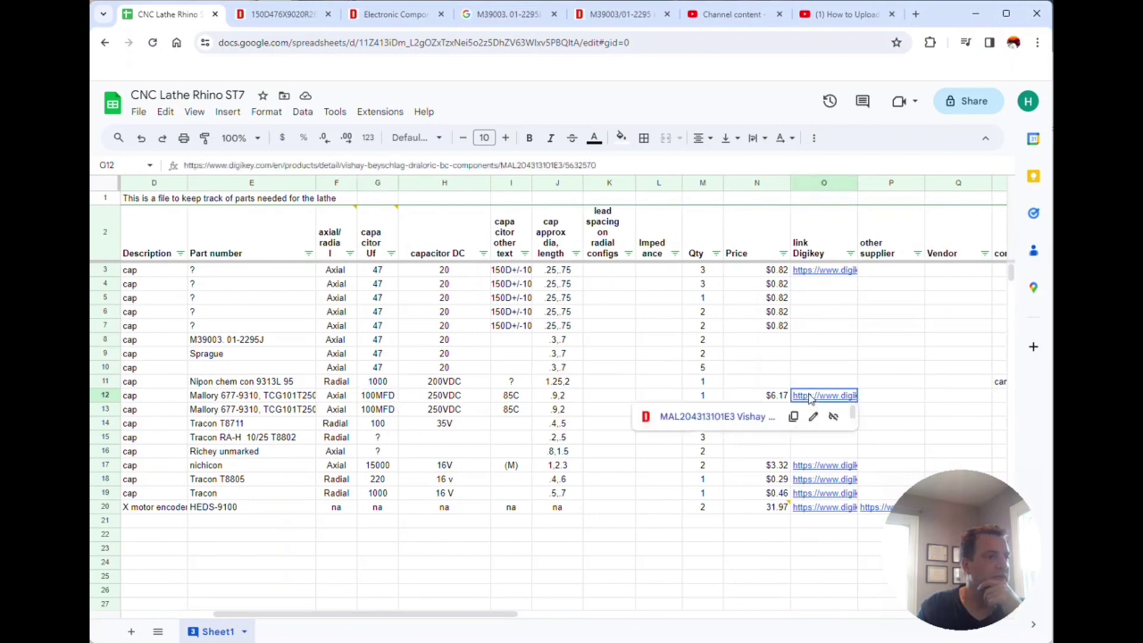
left_click(748, 505)
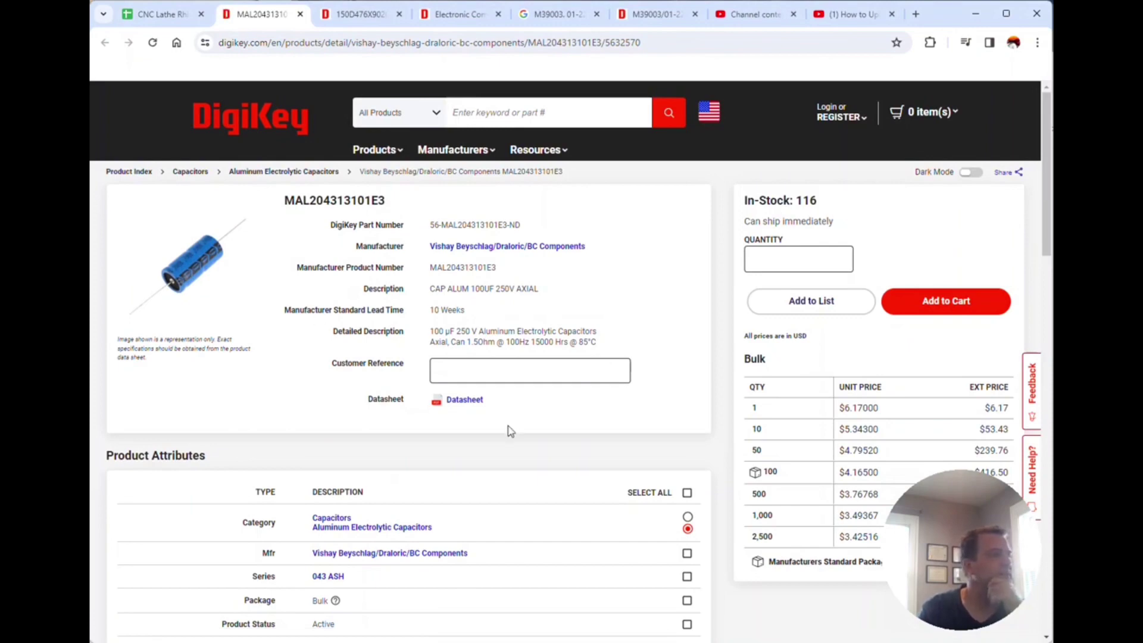
Step: Review the MAL204313101E3 product attributes and compare them with the drive 0194 pcb capacitor's capacitance in the parts spreadsheet
scroll(510, 431, "down", 3)
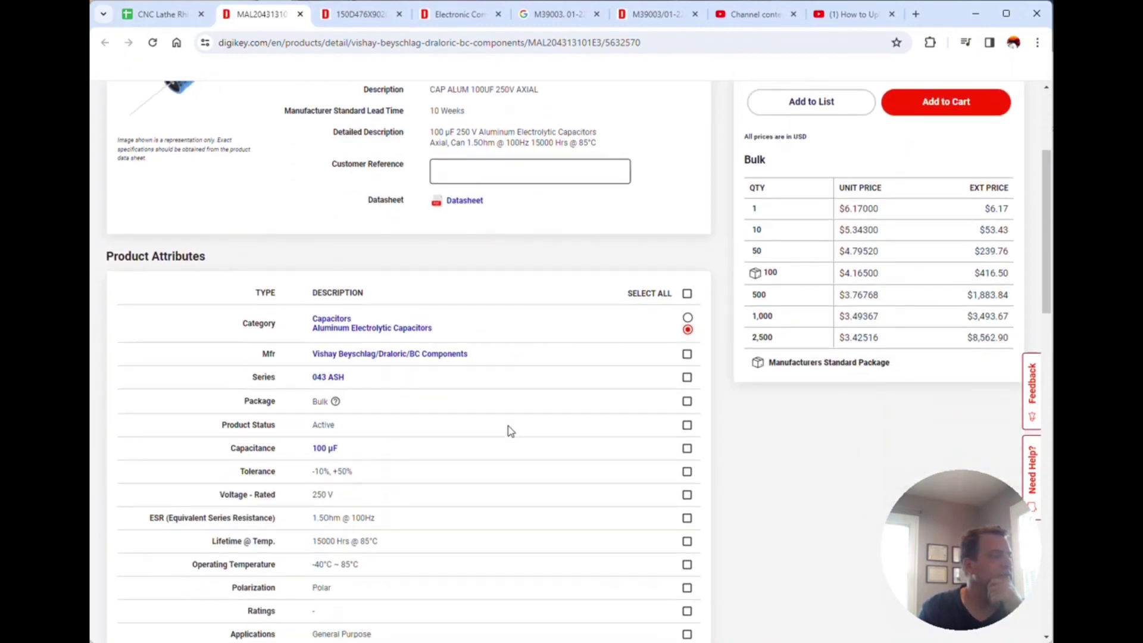
scroll(507, 428, "down", 1)
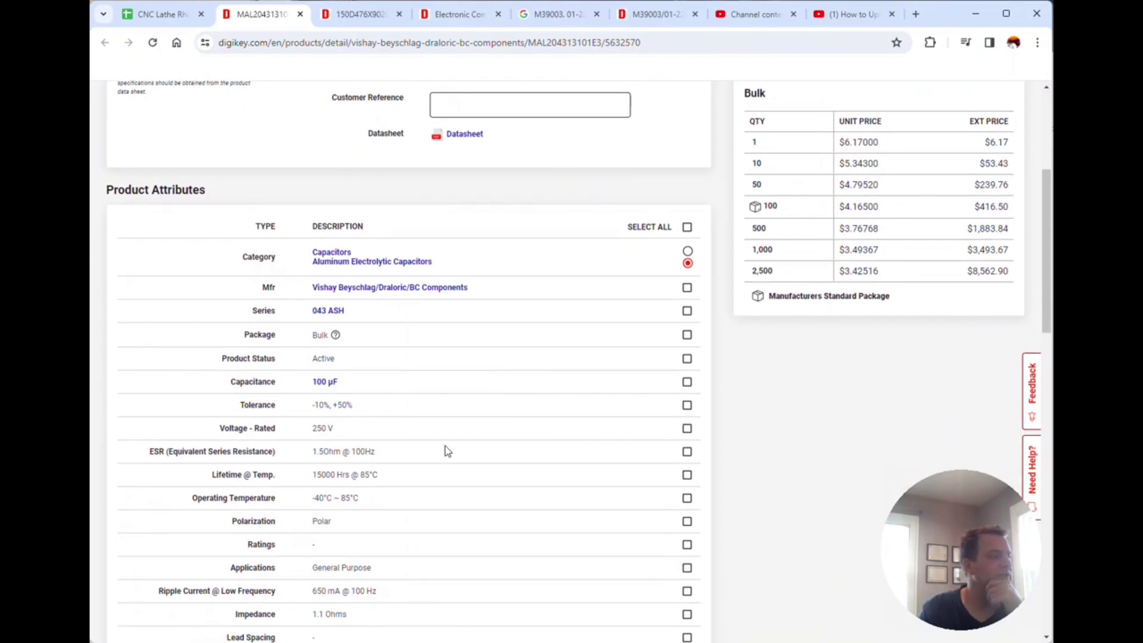
scroll(455, 451, "down", 1)
scroll(456, 443, "up", 3)
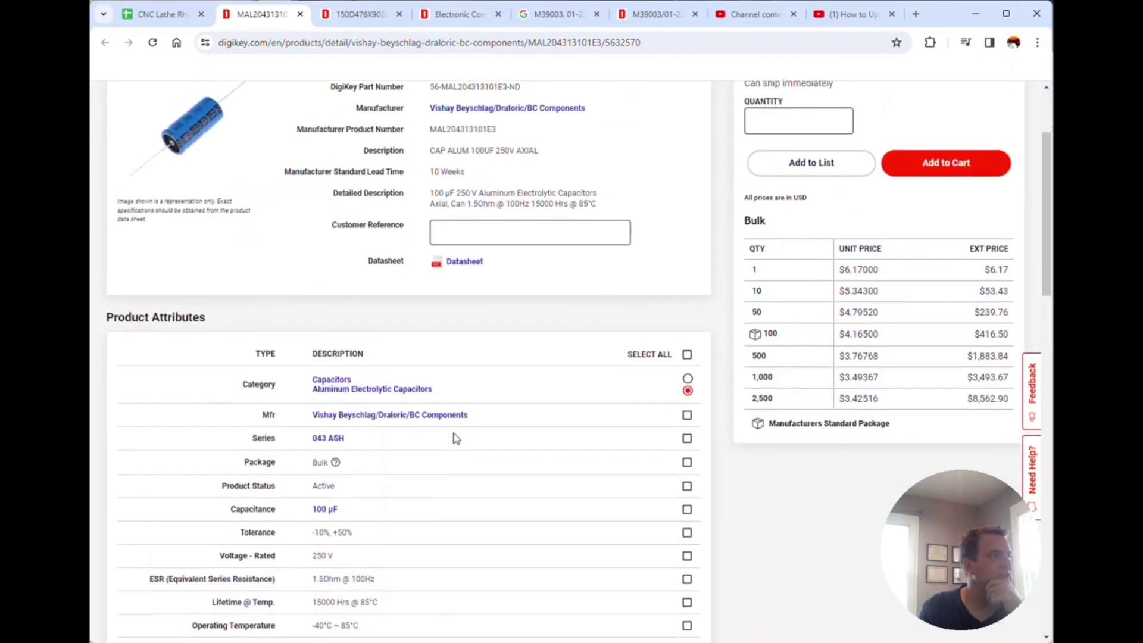
left_click(149, 15)
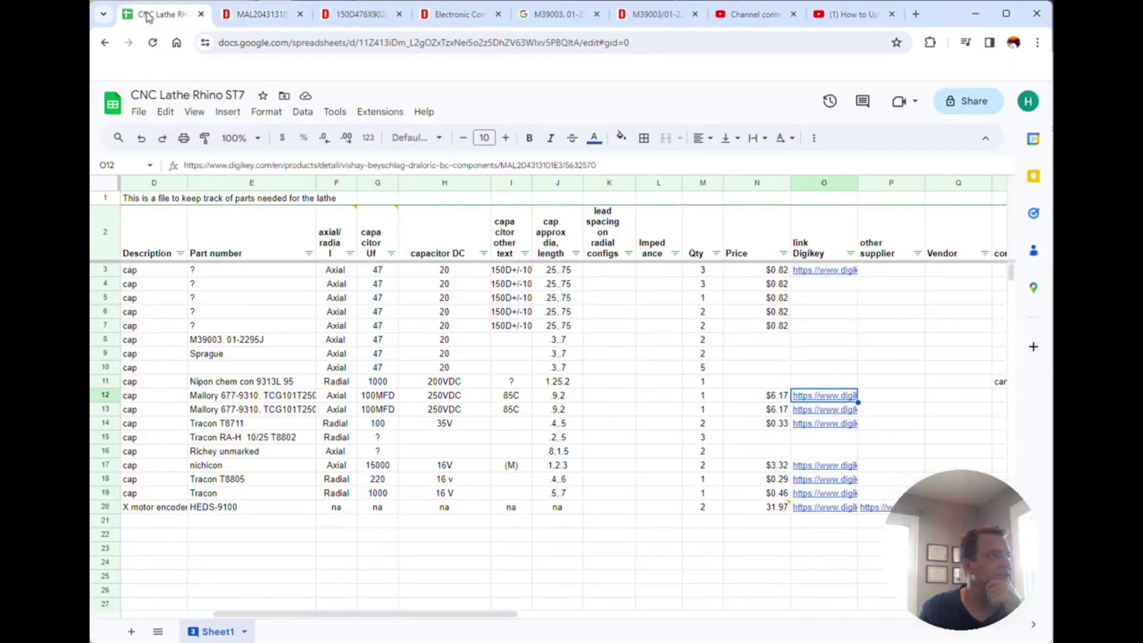
left_click(373, 397)
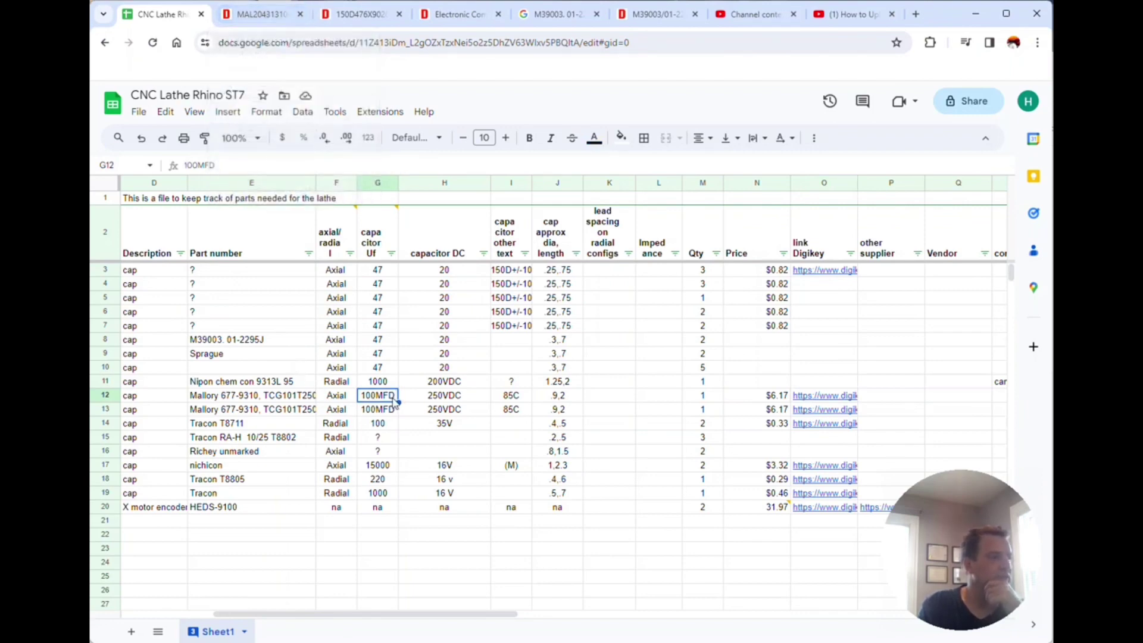
Step: Return to the MAL204313101E3 product page and check the capacitor's diameter and length, plus its quantity pricing
left_click(258, 19)
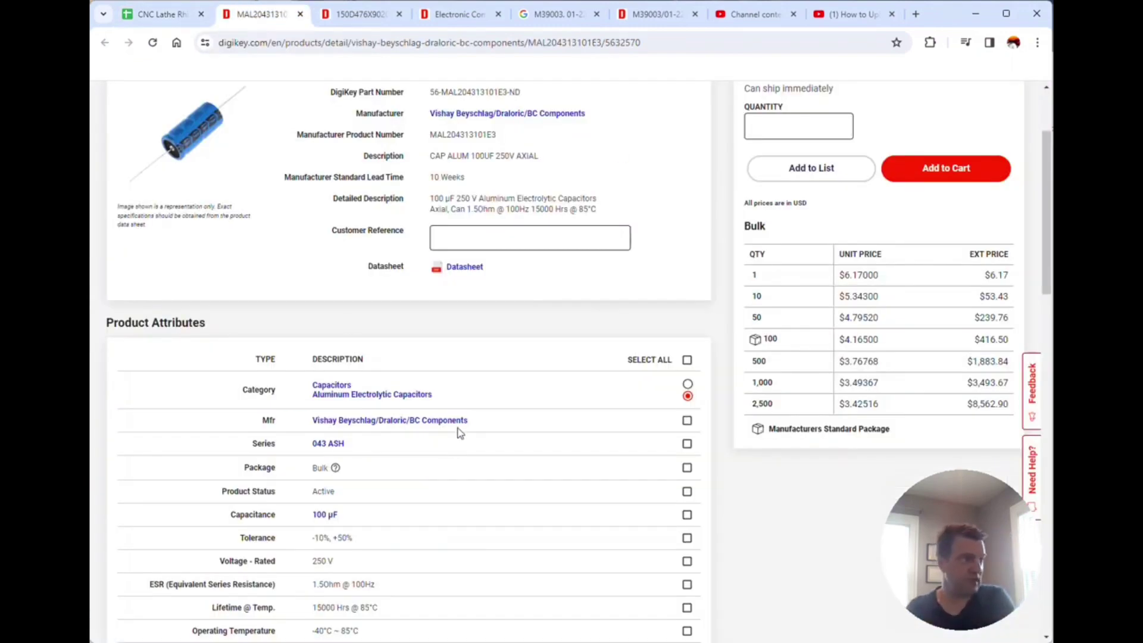
scroll(458, 357, "down", 3)
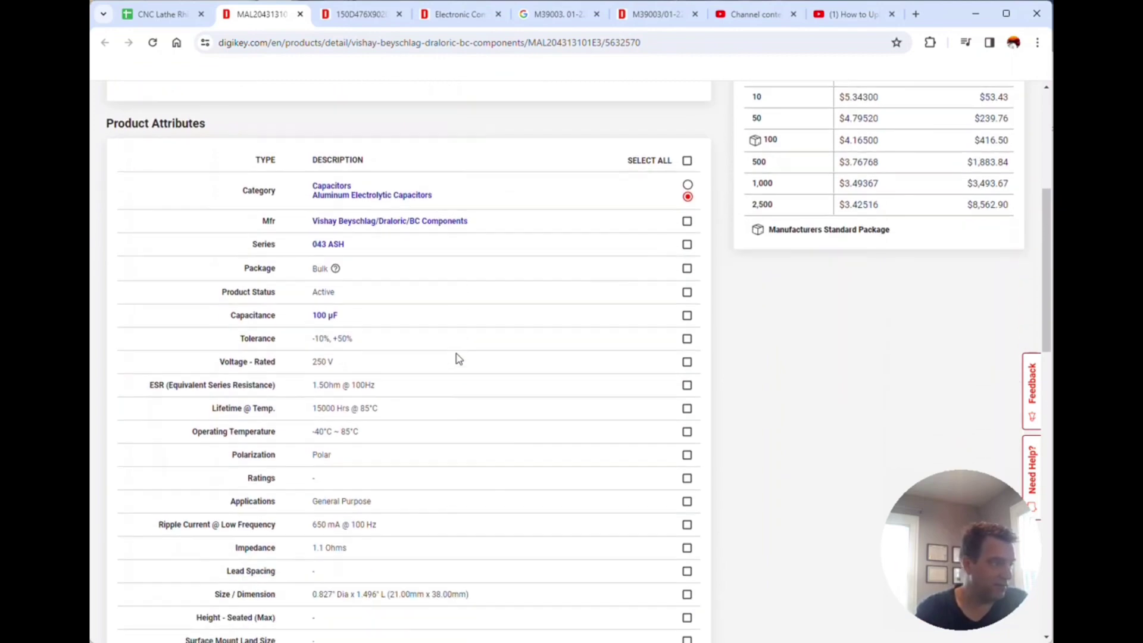
scroll(458, 359, "down", 1)
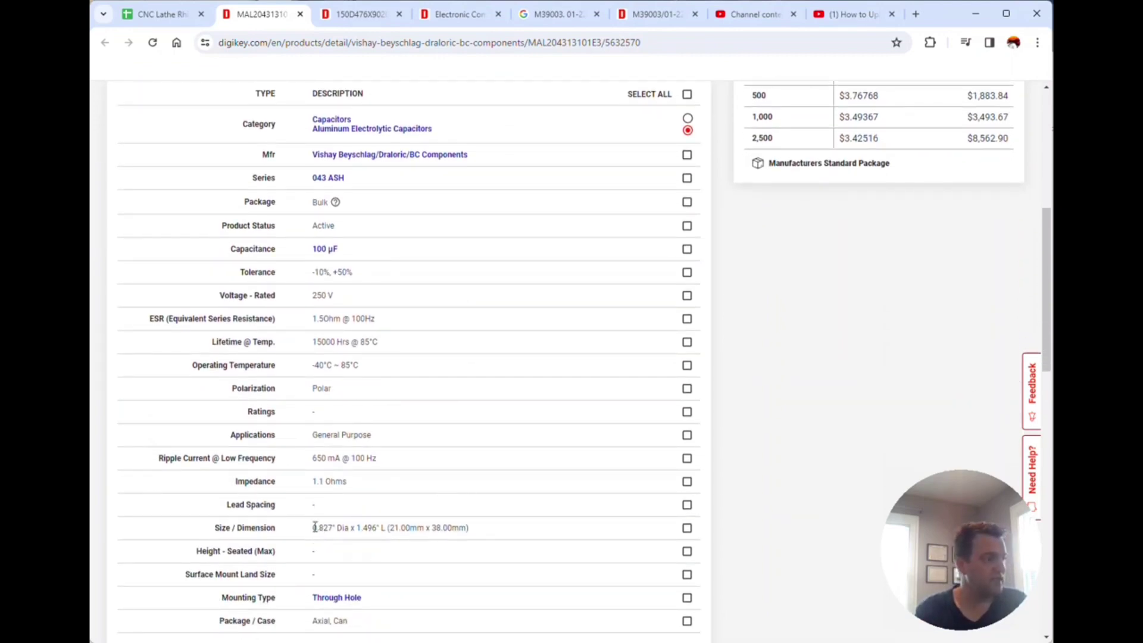
left_click_drag(313, 527, 389, 524)
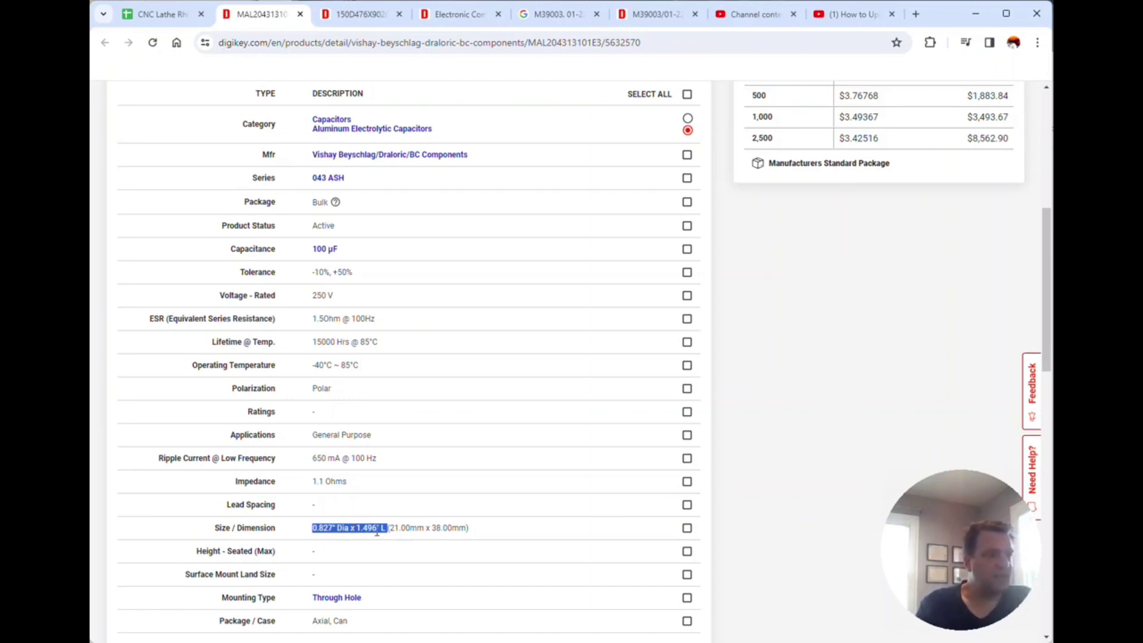
scroll(409, 476, "up", 7)
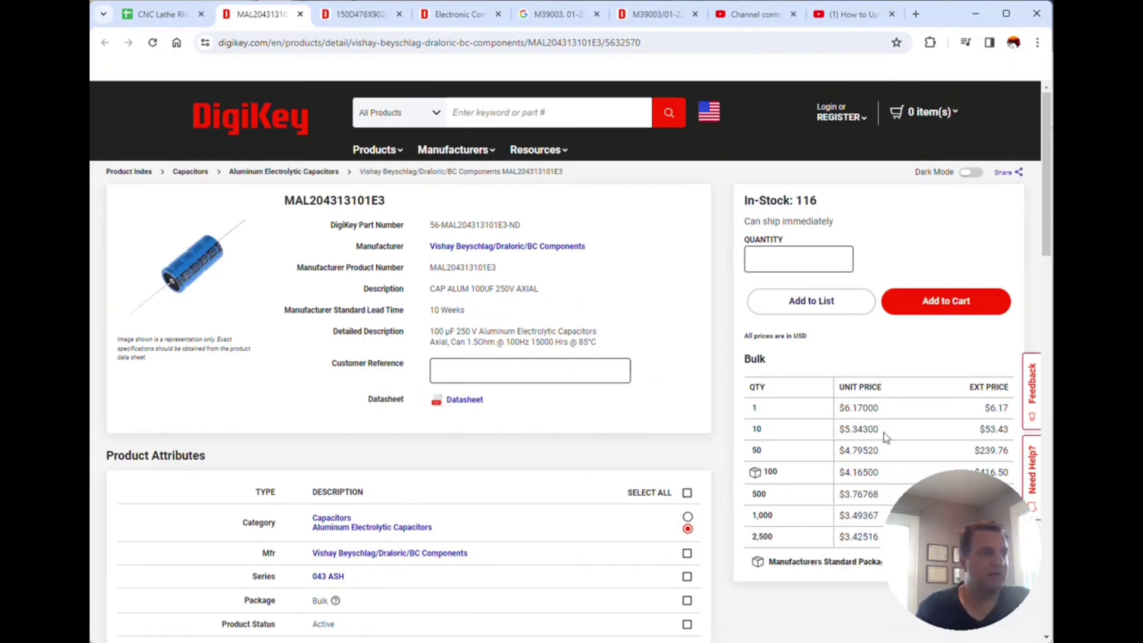
Step: Return to the parts spreadsheet and open the DigiKey link for the HEDS-9100 X motor encoder in row 20
left_click(160, 14)
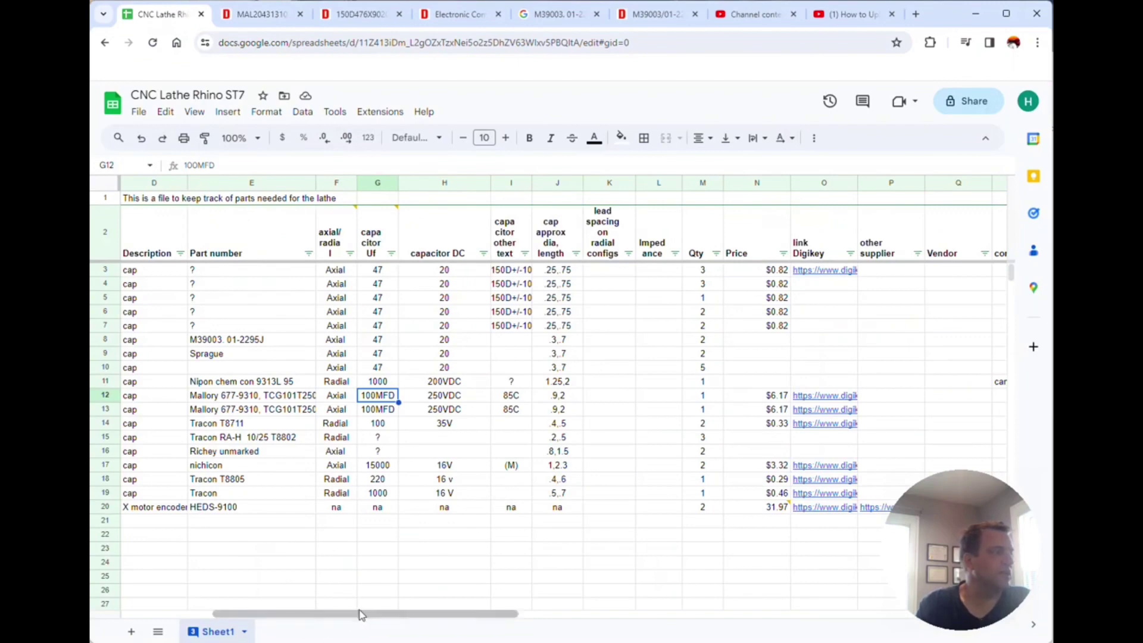
left_click_drag(343, 619, 418, 610)
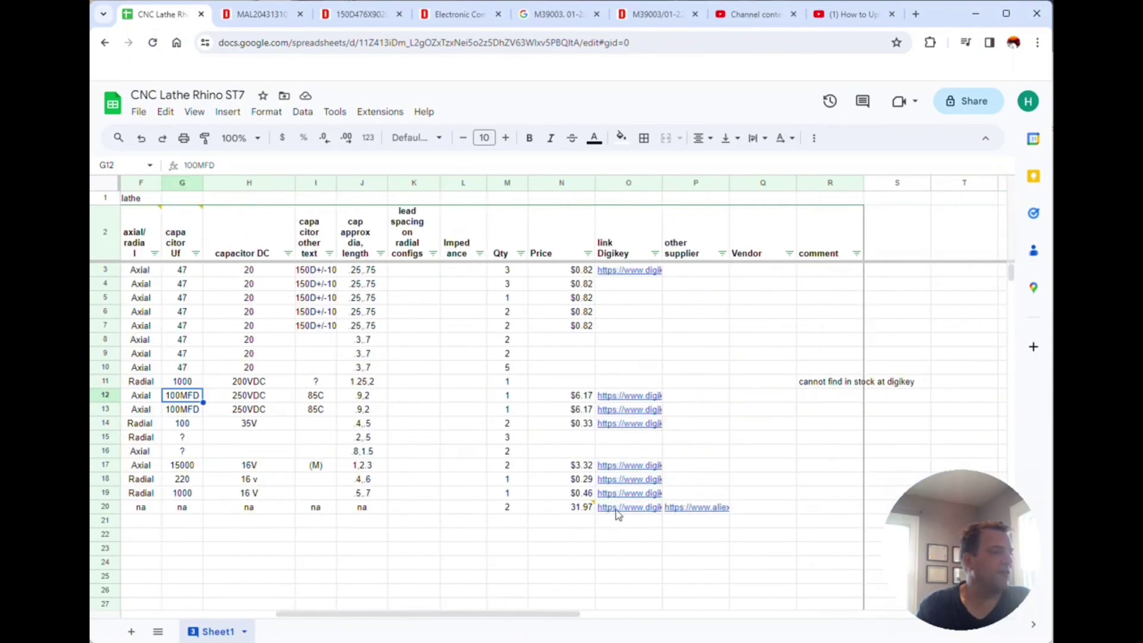
left_click(666, 531)
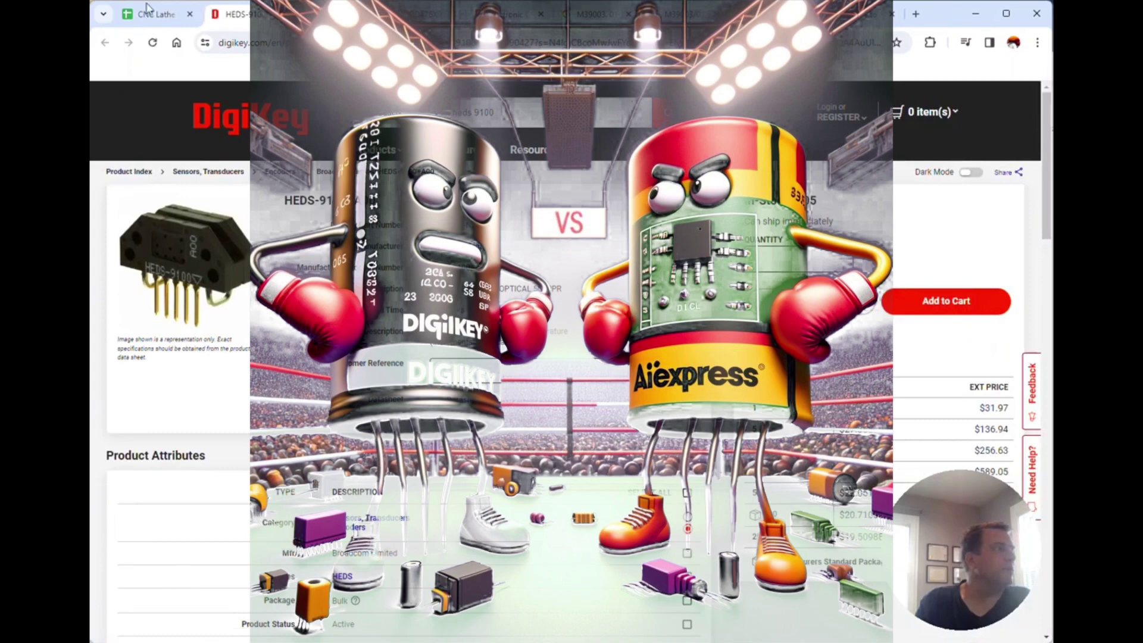
Step: Open the encoder's other-supplier link from row 20 of the parts spreadsheet and review the AliExpress listing's price and variants
left_click(147, 17)
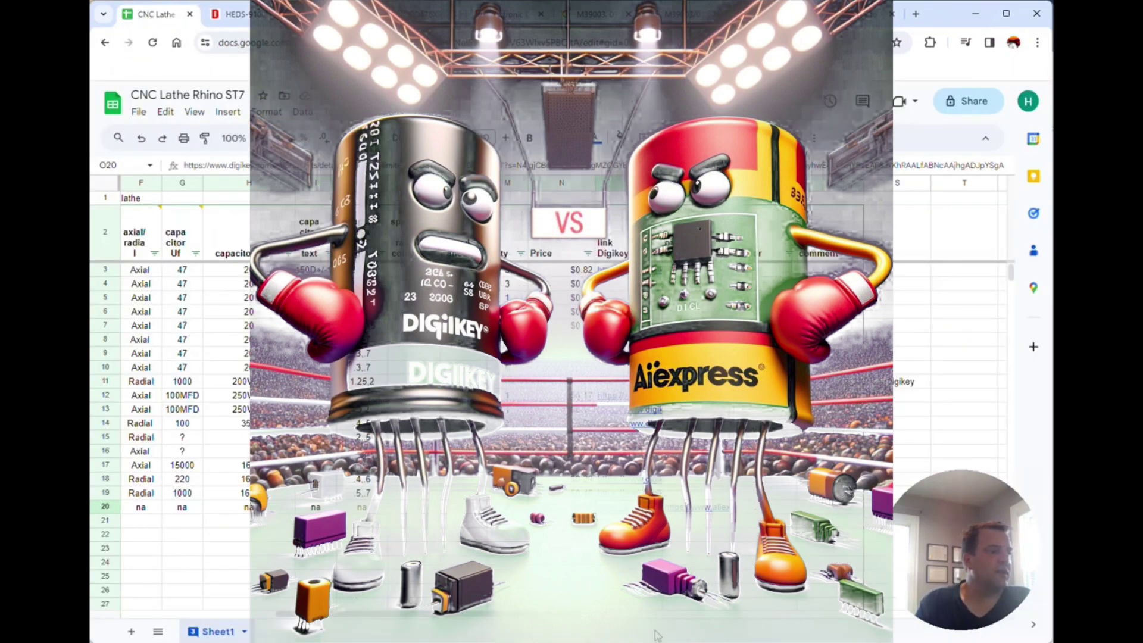
left_click(706, 509)
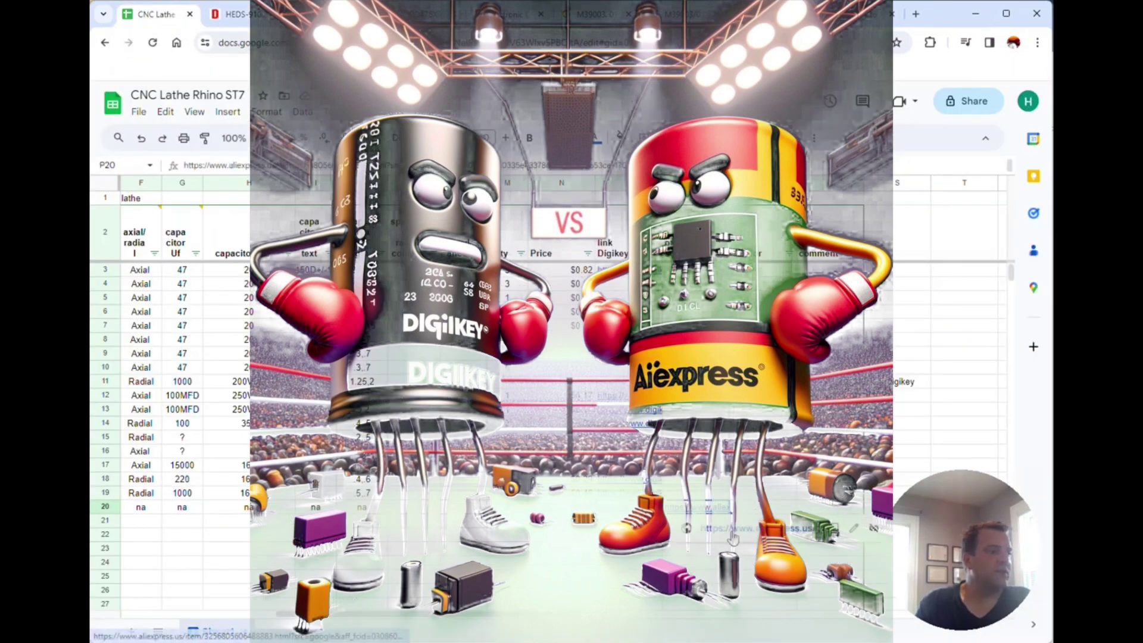
left_click(723, 528)
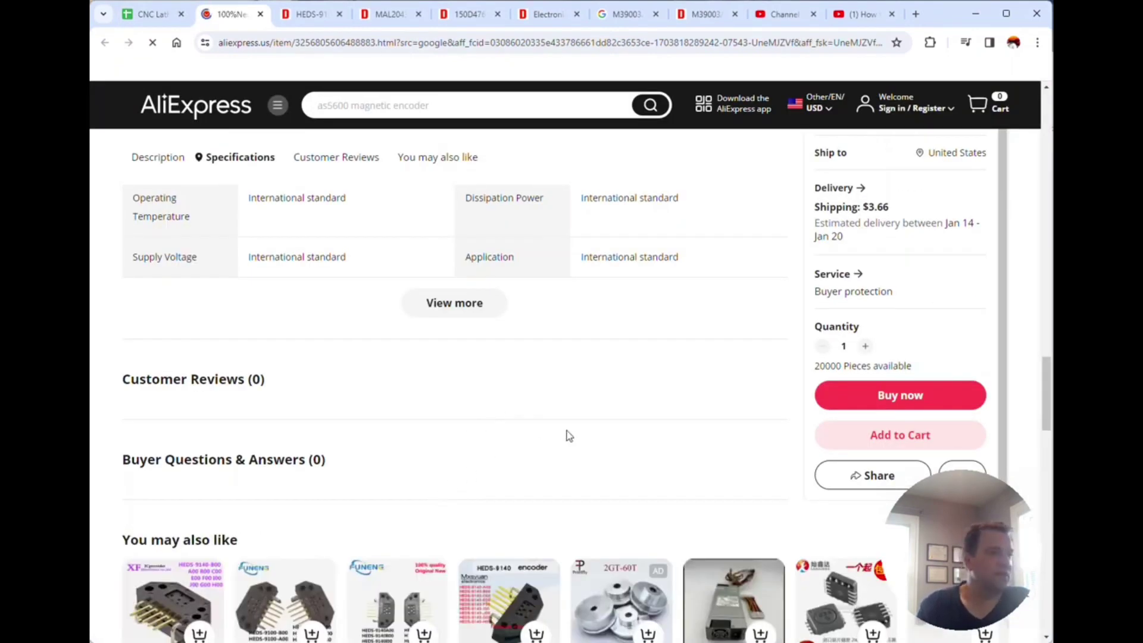
scroll(601, 423, "up", 4)
scroll(601, 424, "up", 15)
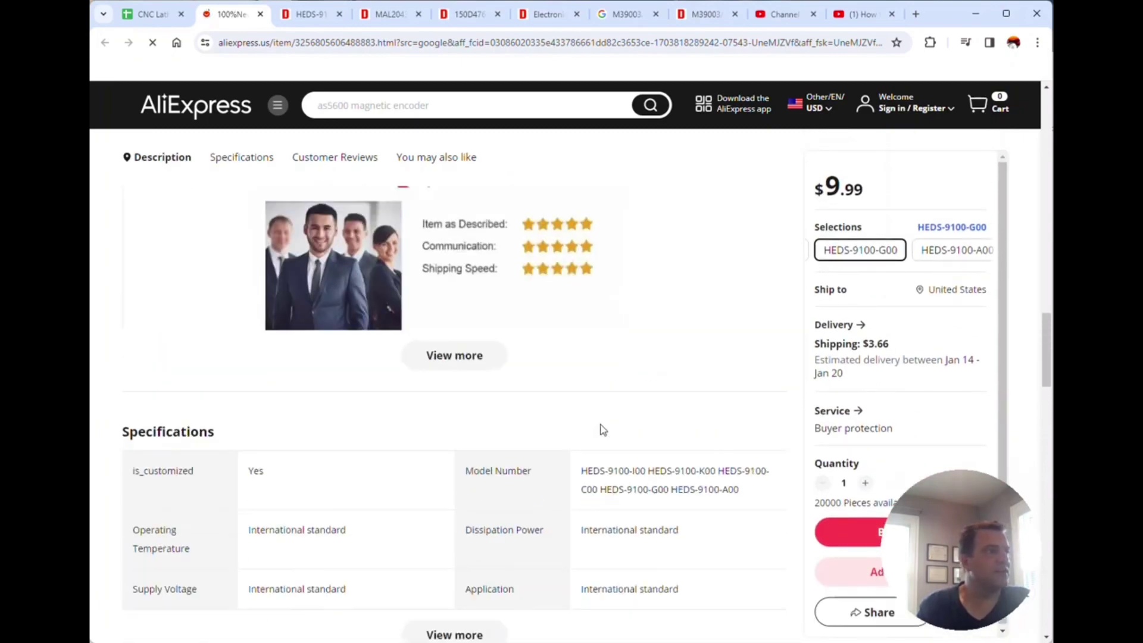
scroll(629, 406, "up", 12)
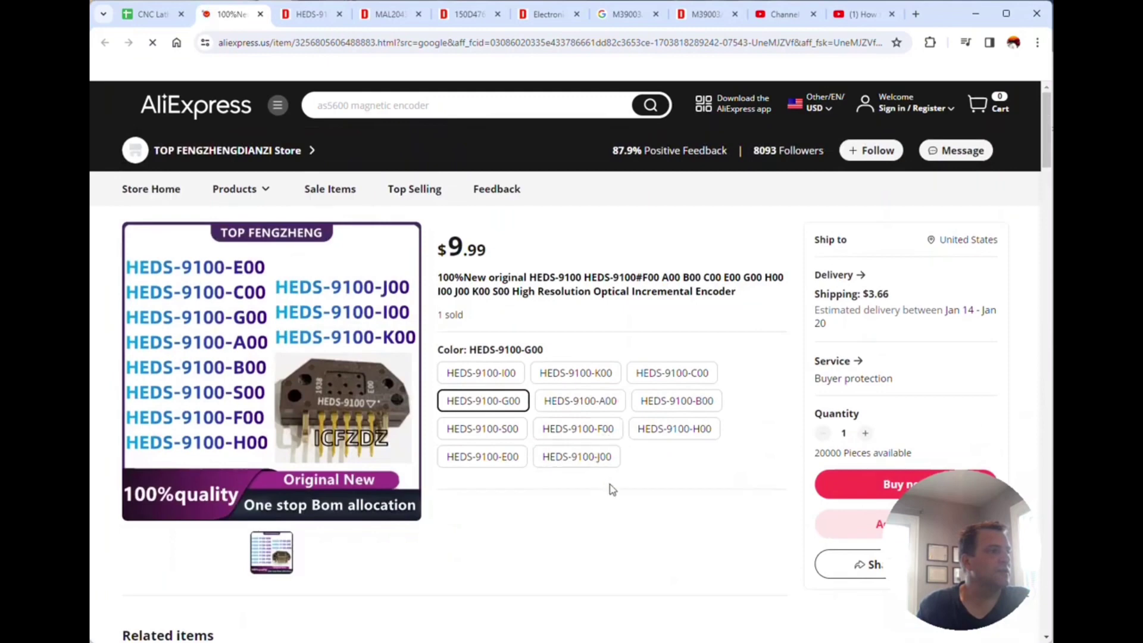
Step: Select the HEDS-9100-A00 variant on the AliExpress listing and set the quantity to 3 to check the shipping cost
left_click(588, 406)
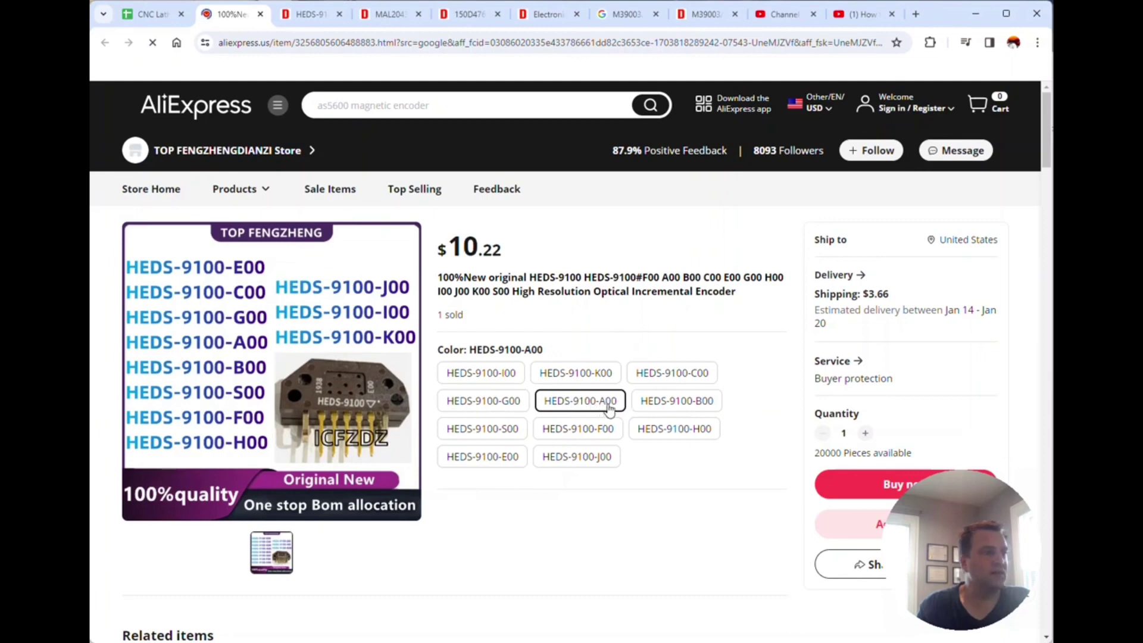
scroll(773, 381, "down", 1)
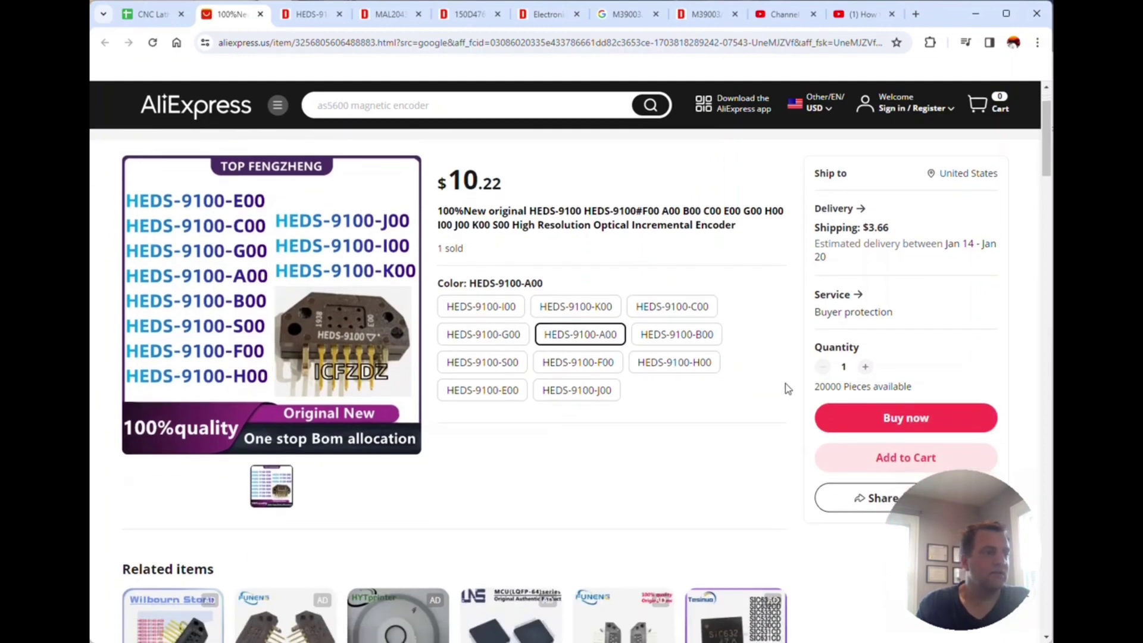
left_click(867, 367)
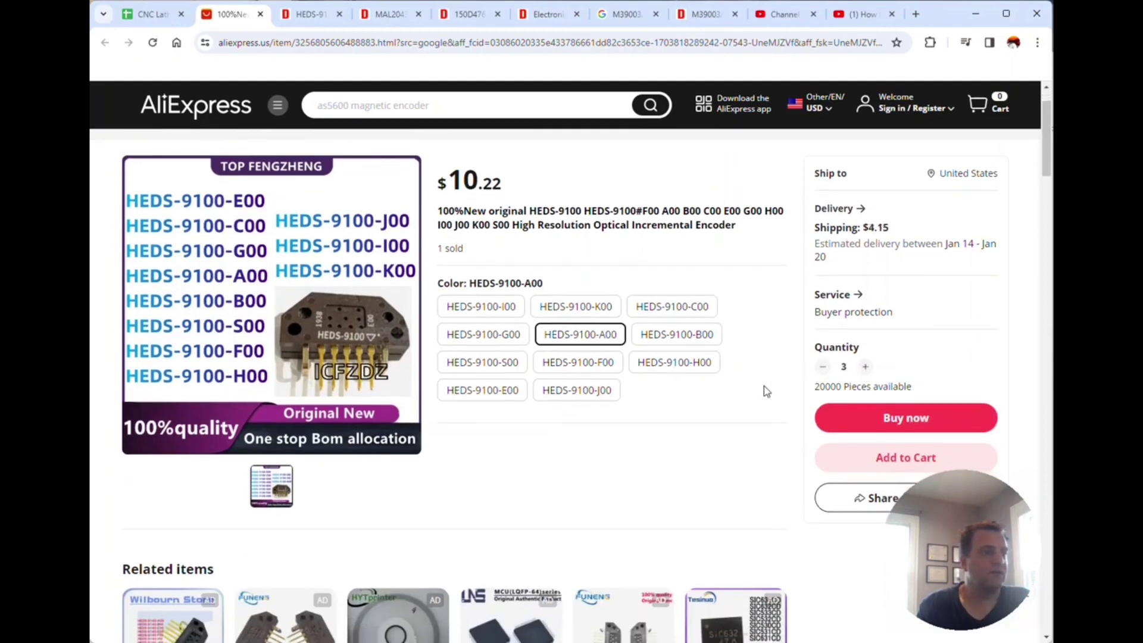
scroll(736, 414, "up", 1)
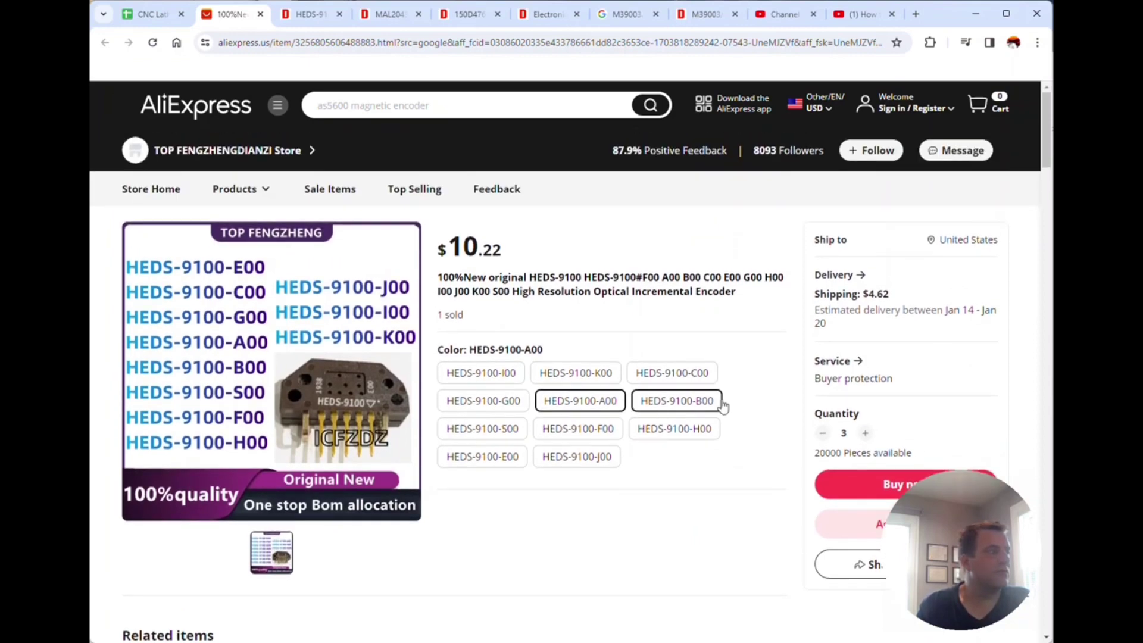